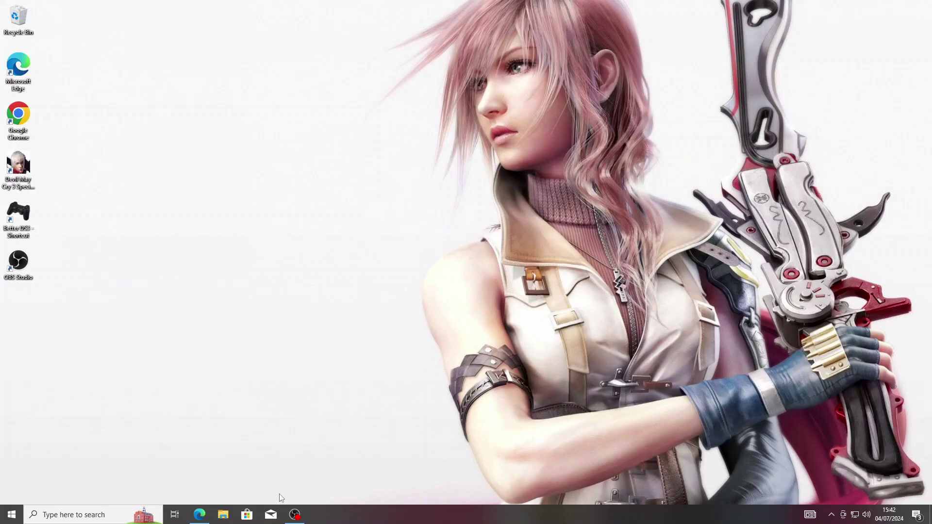
- Bring up Microsoft Edge on the Lunar BlackBerry Preservation Project homepage at lunarproject.org
click(206, 518)
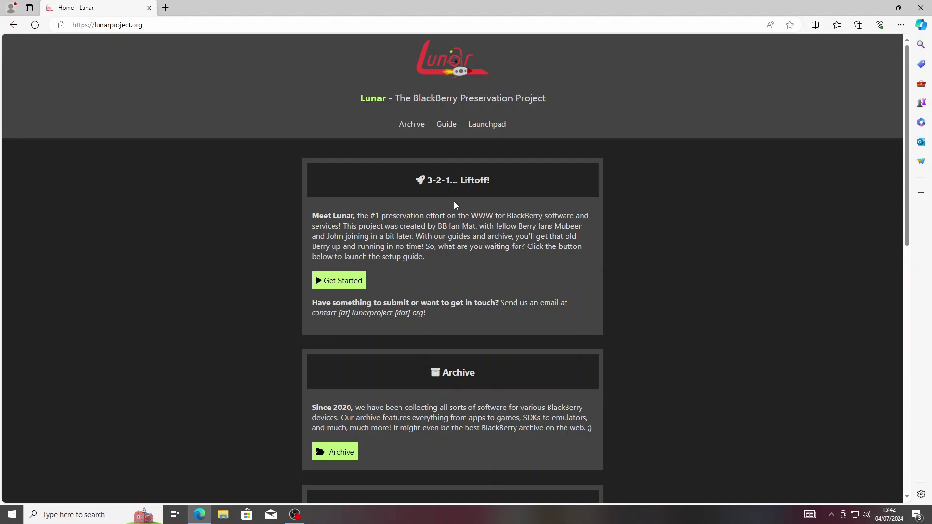
- Browse Archive > BlackBerry OS > Firmwares > Generic Firmwares > Curve 9360, then return to Firmwares
click(422, 128)
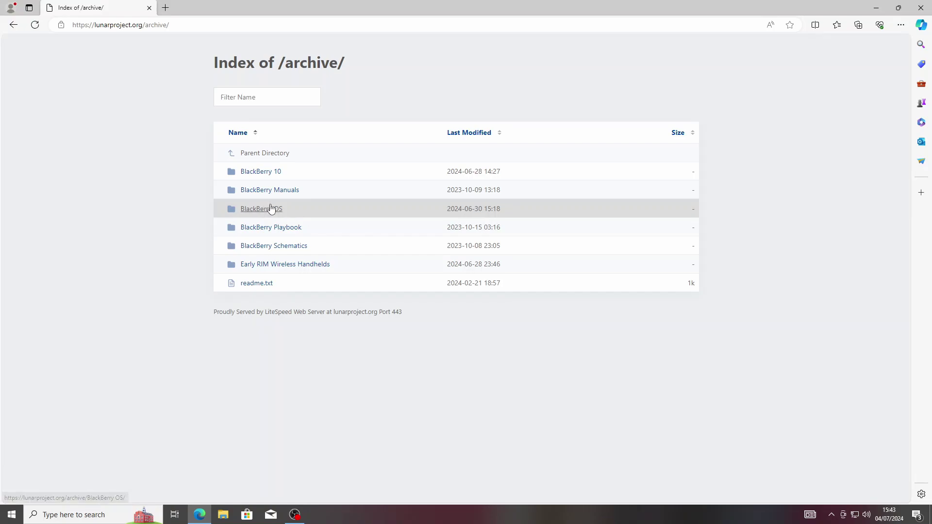
click(271, 208)
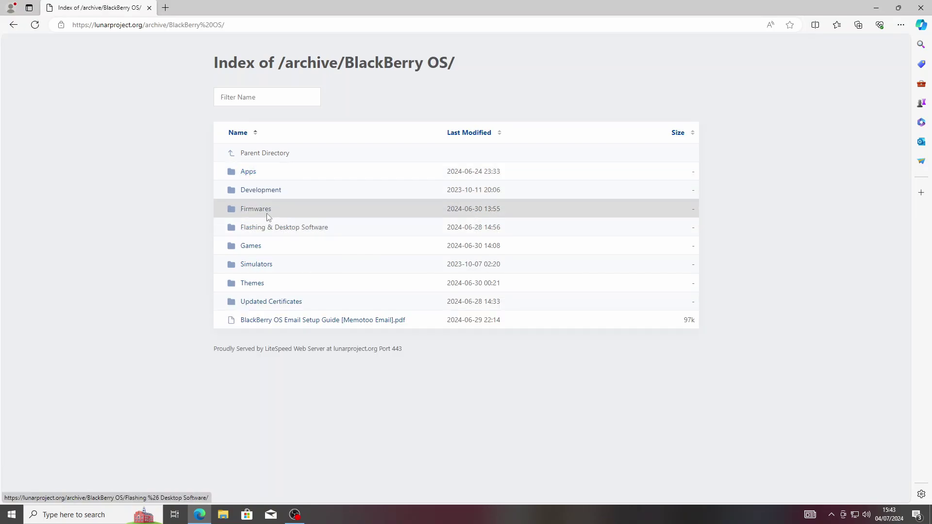
click(253, 209)
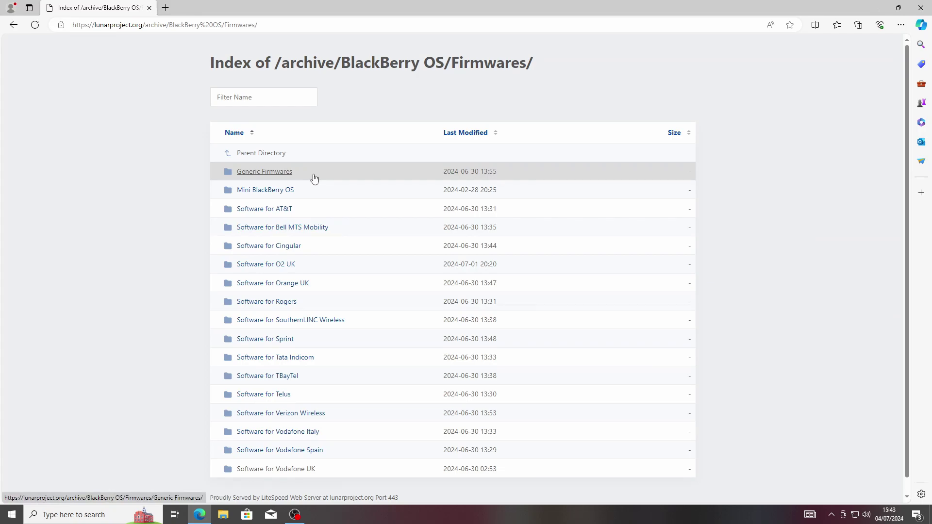
click(277, 175)
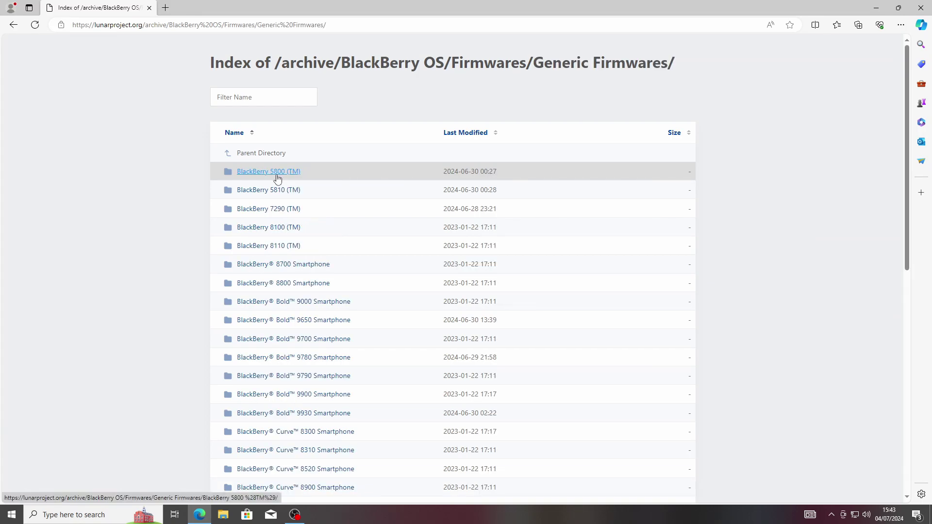
scroll(340, 284, down, 8)
scroll(320, 265, up, 3)
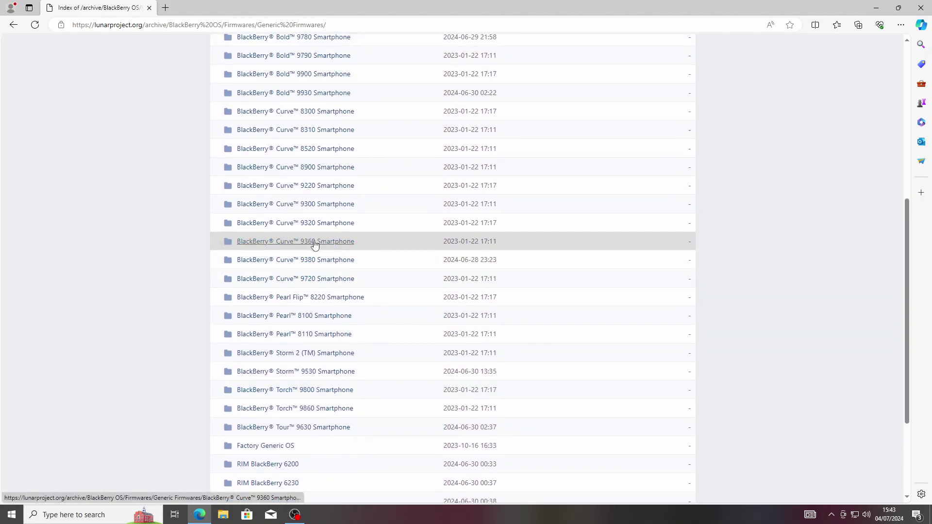
click(314, 242)
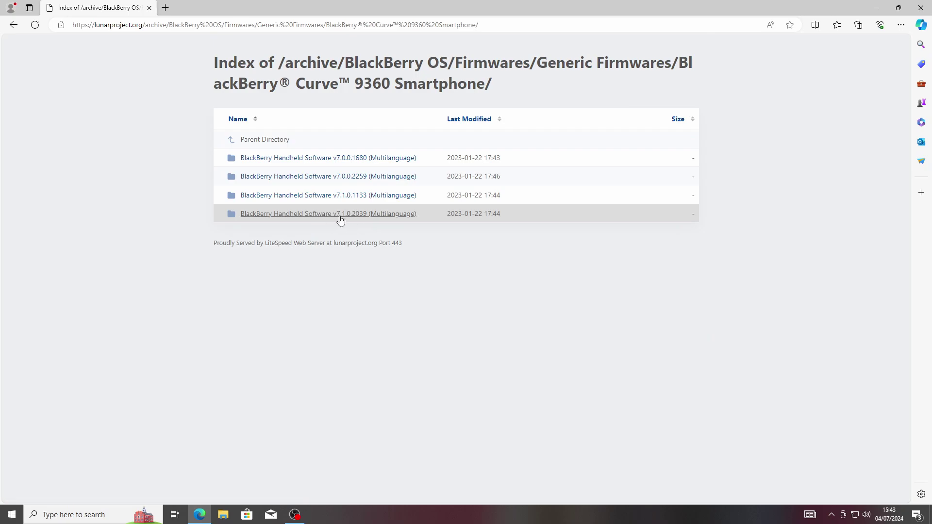
click(262, 141)
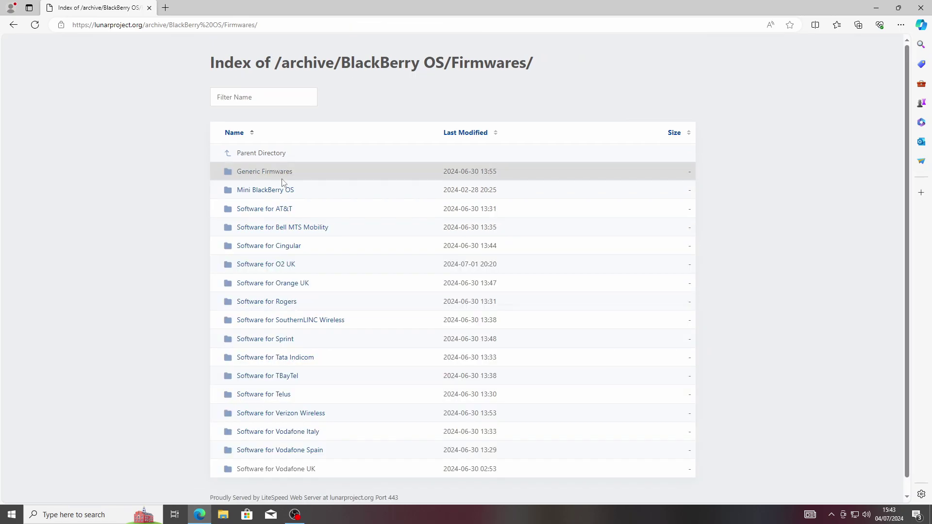
- View the BlackBerry Desktop Software versions 3.5–7.1, then go back to Flashing & Desktop Software
scroll(296, 260, down, 1)
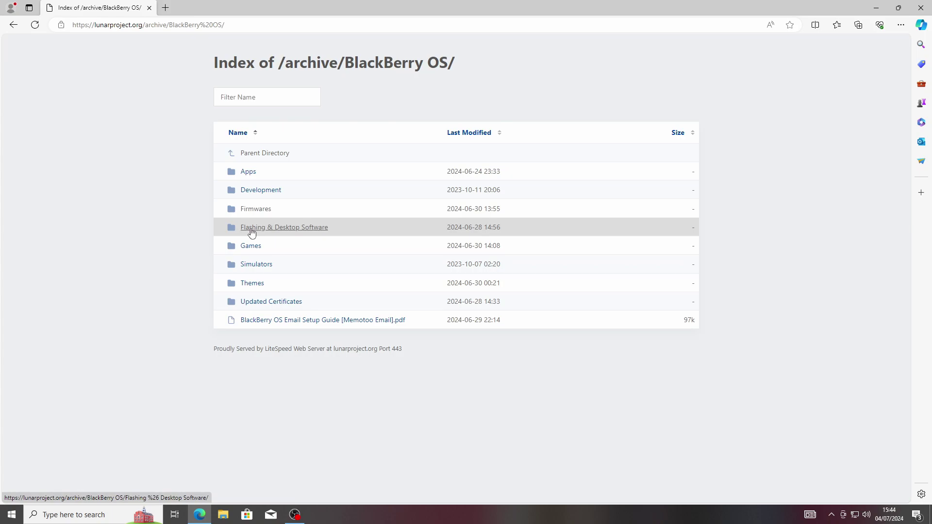
click(289, 231)
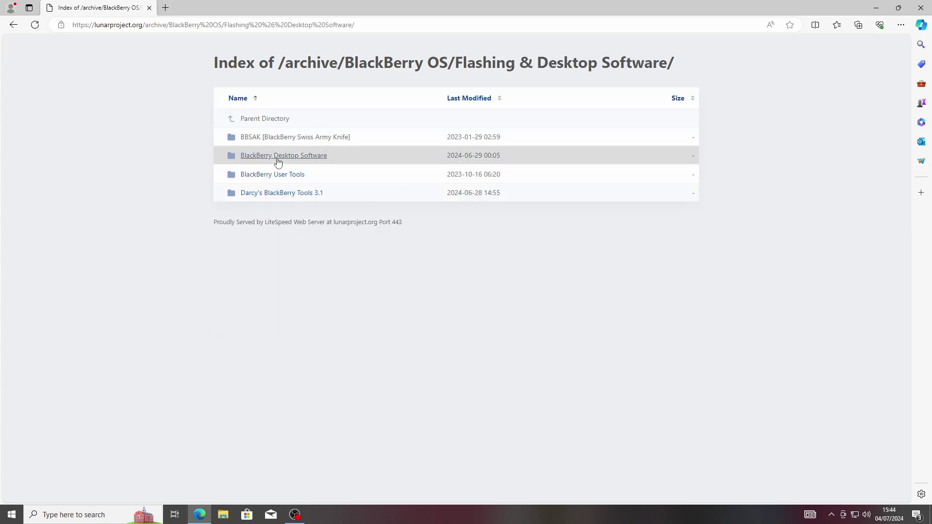
click(282, 156)
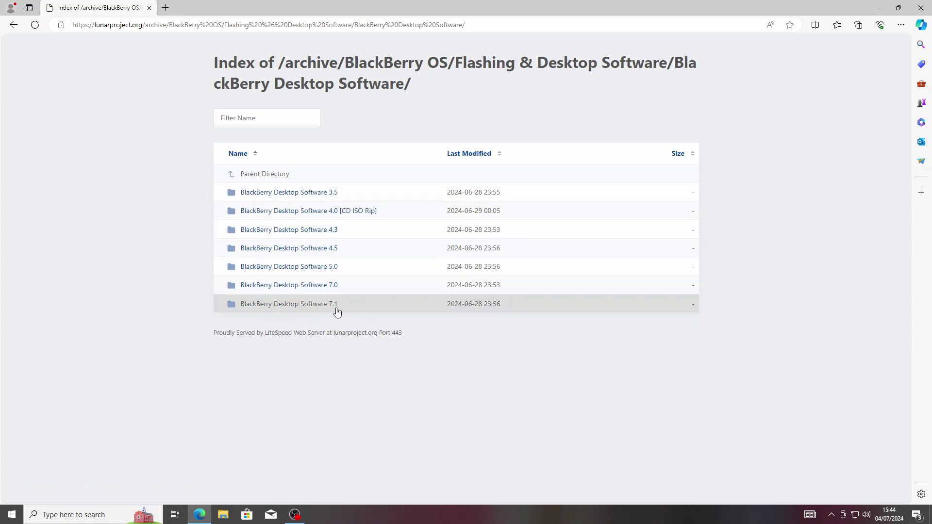
click(259, 175)
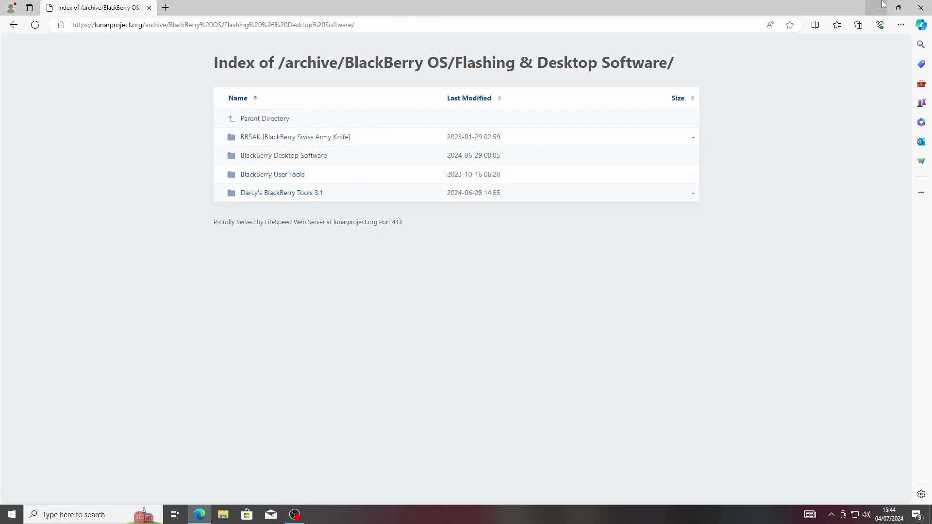
- Minimize Edge and show the Downloads folder in File Explorer
click(879, 7)
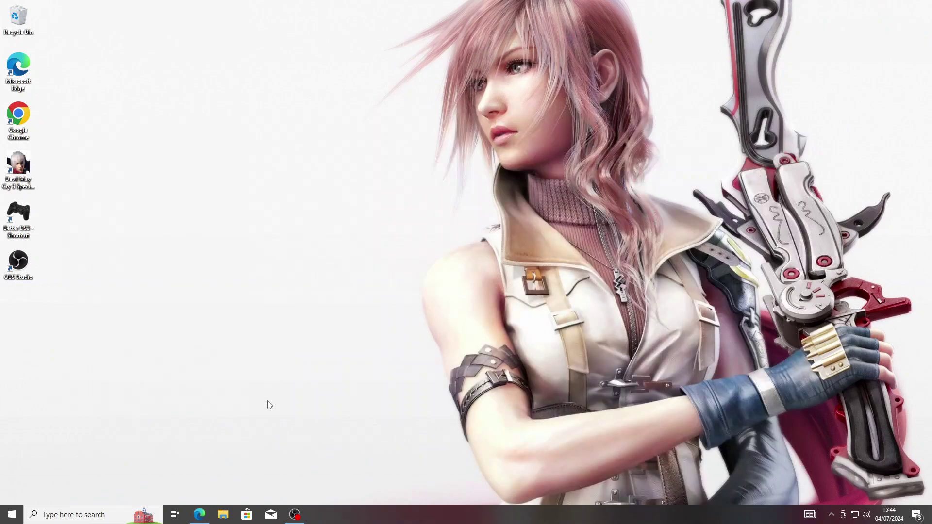
click(222, 515)
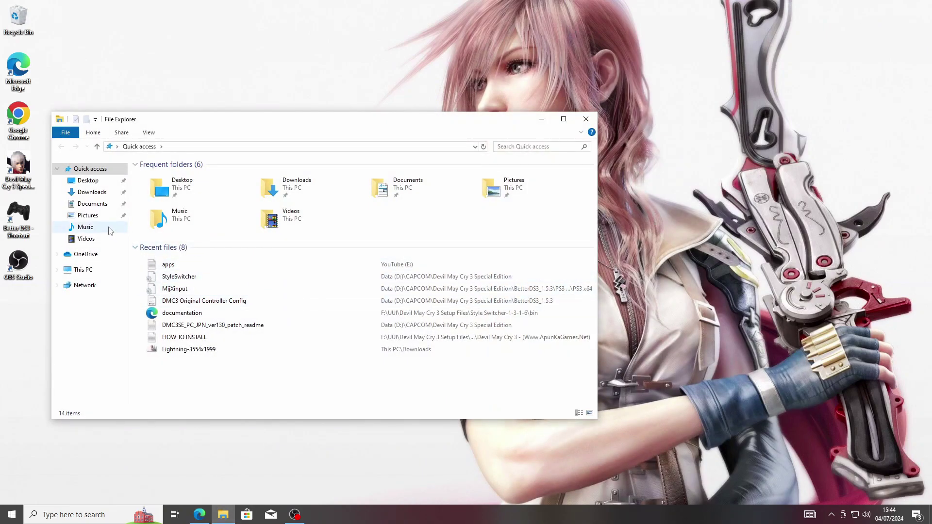
click(92, 192)
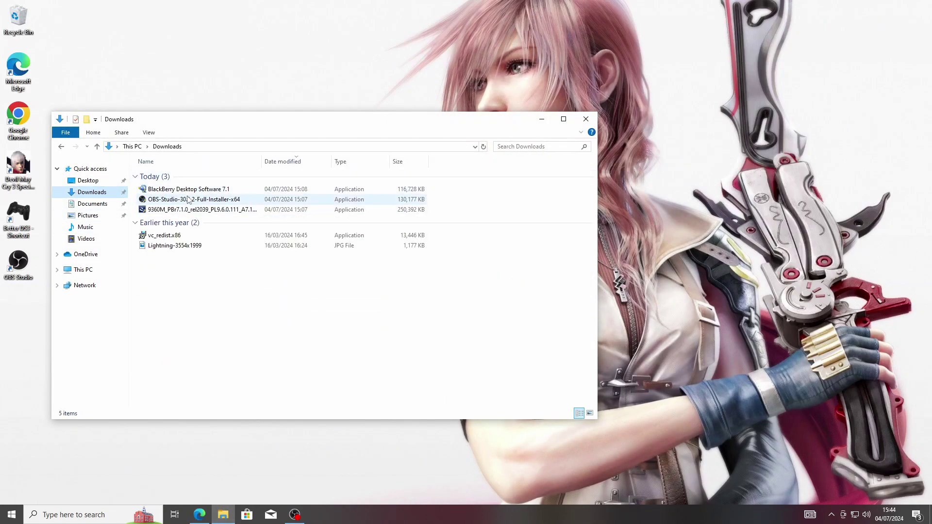
- Delete the OBS Studio installer and bring up actions for the BlackBerry Desktop Software 7.1 installer
click(184, 189)
click(201, 209)
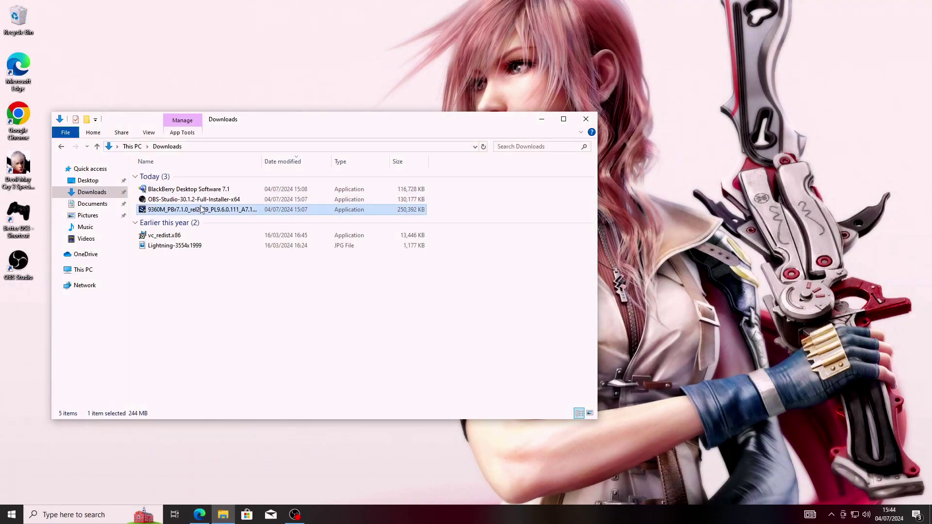
click(258, 199)
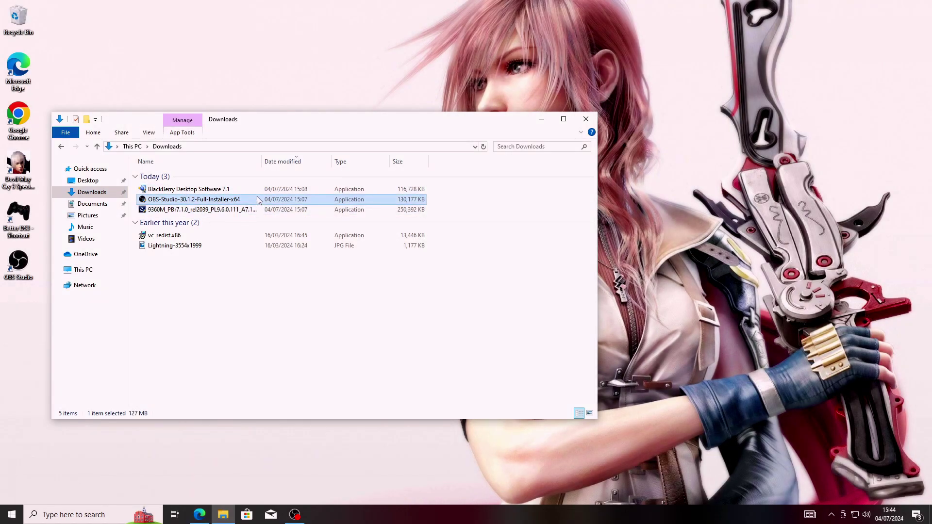
key(Delete)
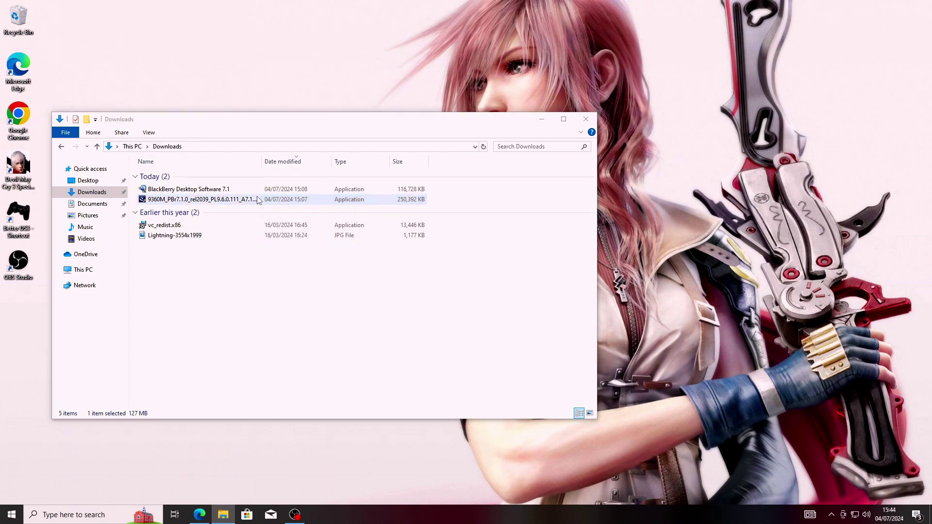
click(189, 195)
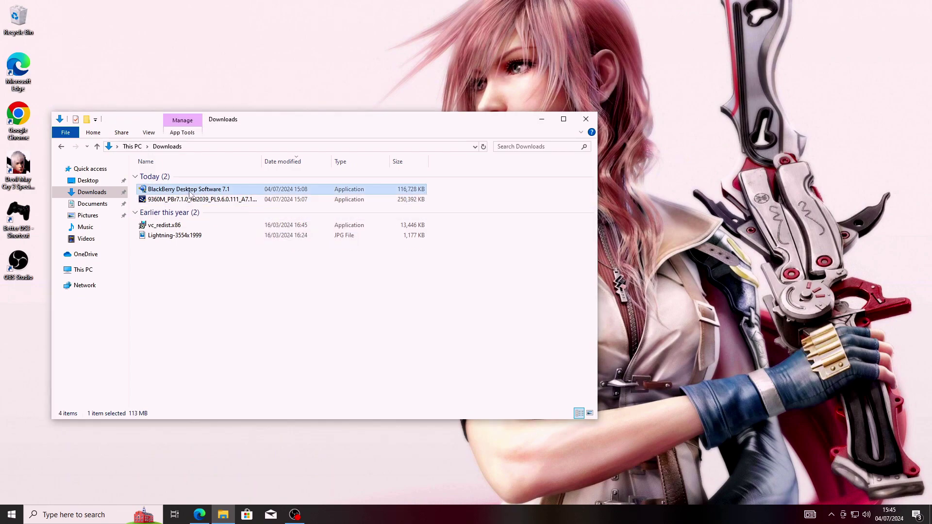
right_click(190, 194)
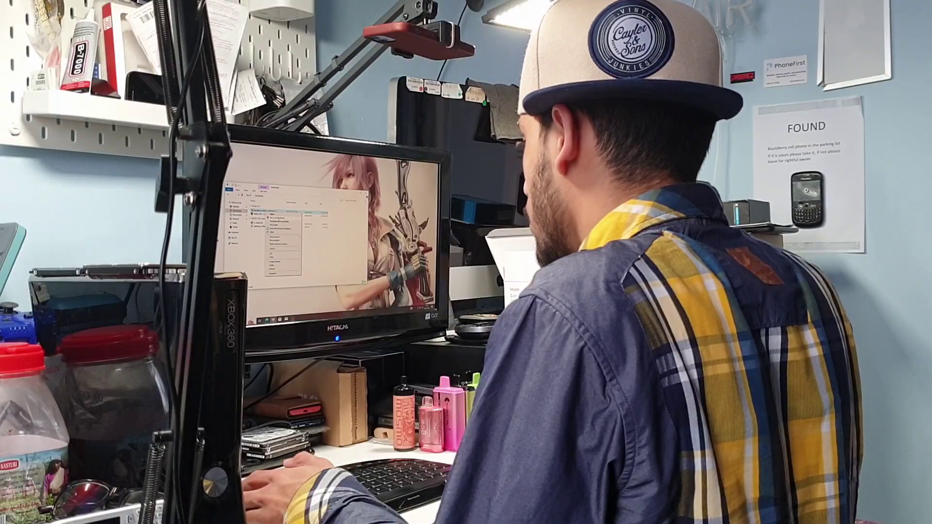
- Install Desktop Software 7.1 in English (United States) with Visual C++ 2008 SP1, accepting the license
click(271, 214)
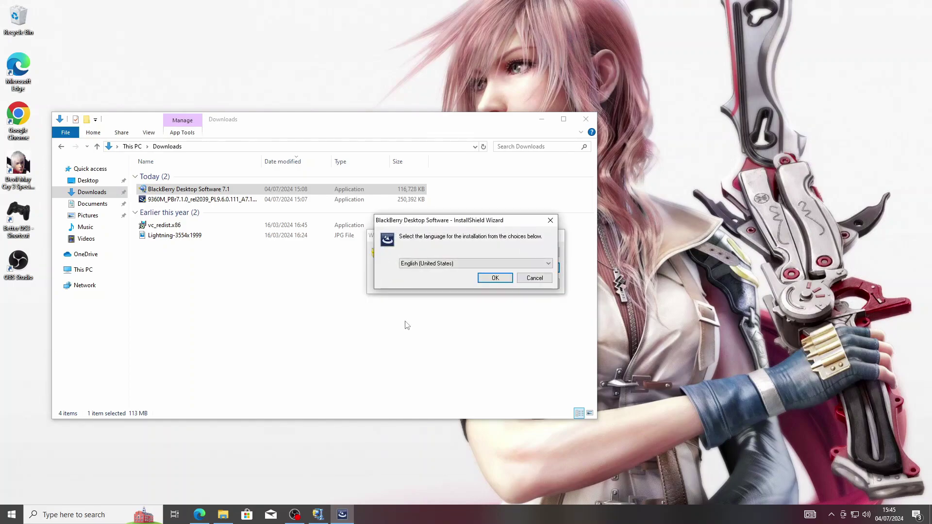
click(512, 283)
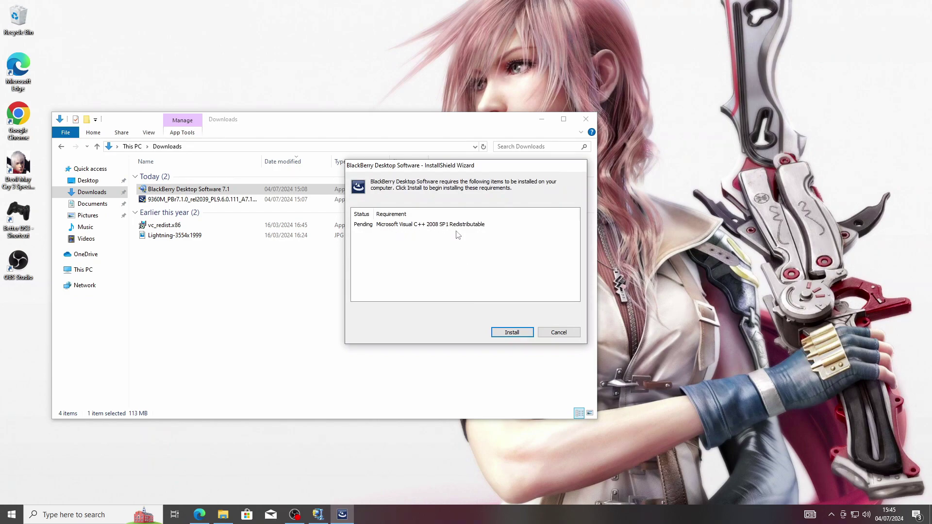
click(511, 334)
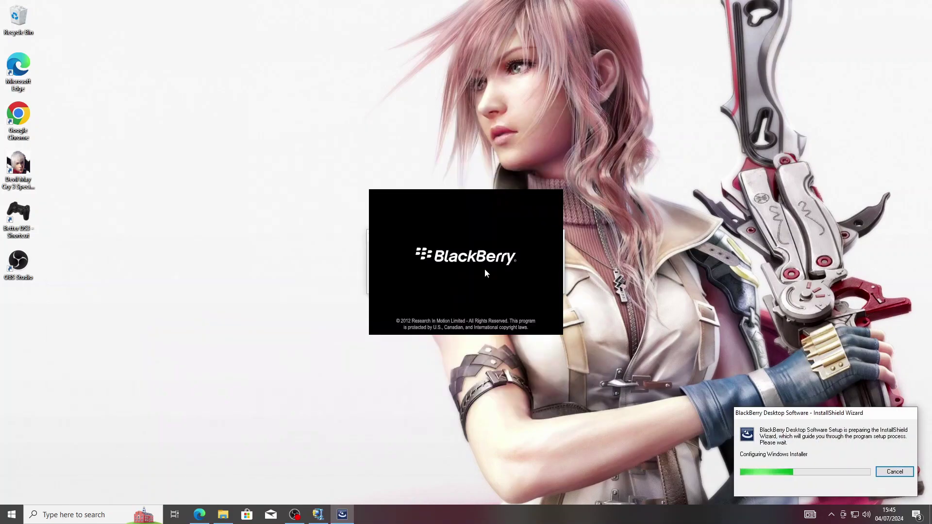
click(529, 336)
click(529, 338)
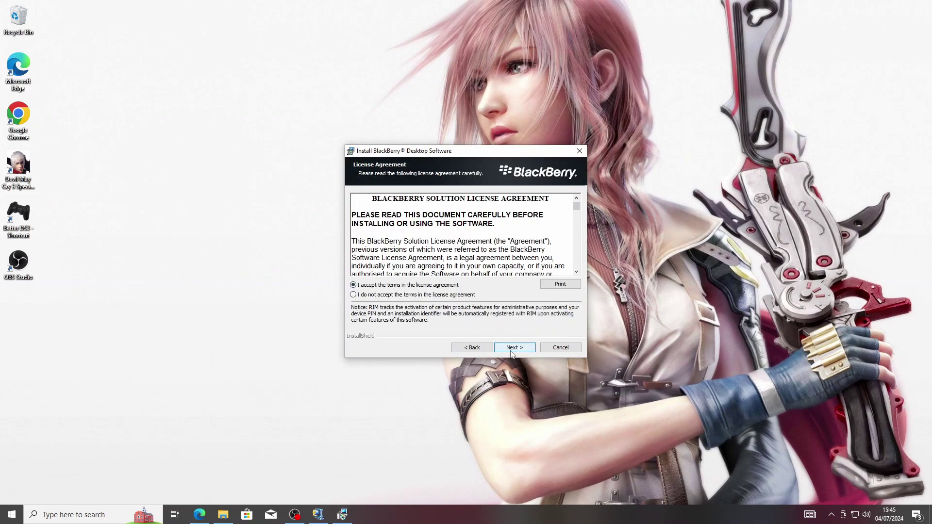
click(511, 349)
click(511, 333)
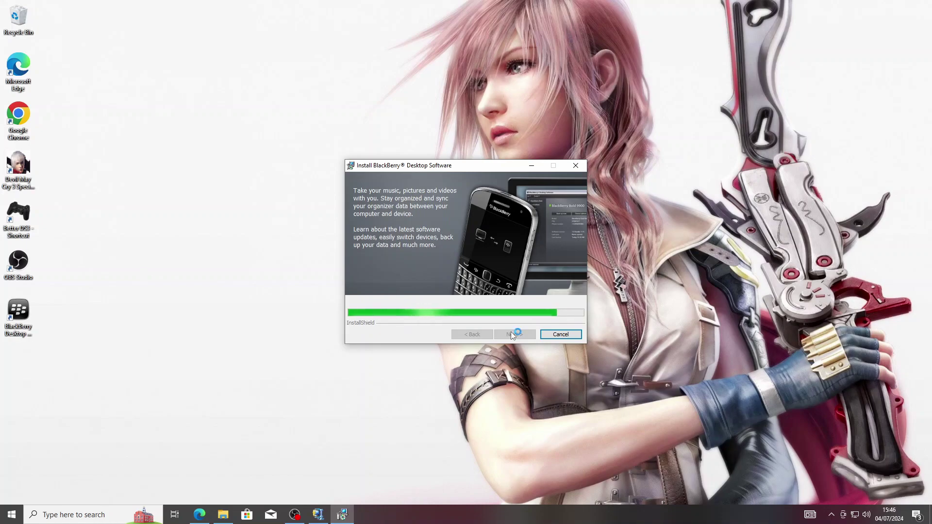
click(514, 335)
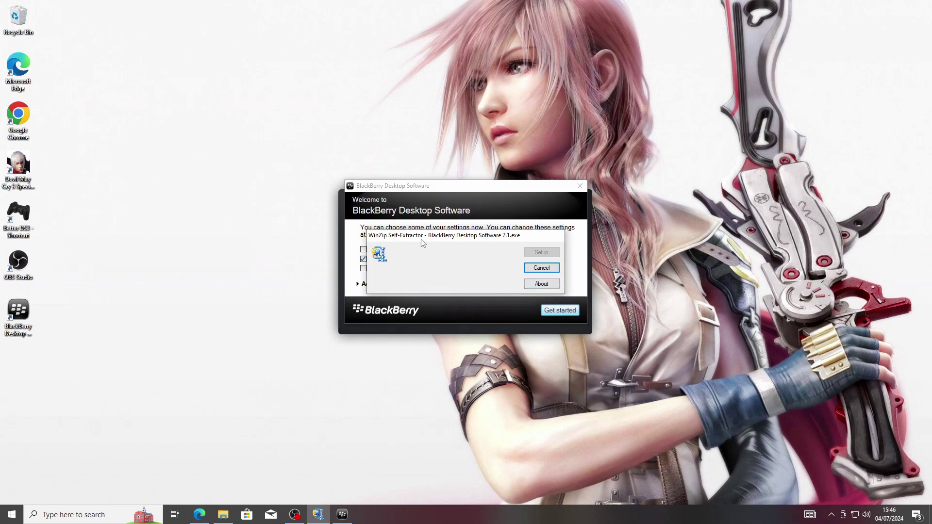
- Cancel the leftover WinZip self-extractor and finish the welcome setup allowing only Bluetooth connections
click(541, 268)
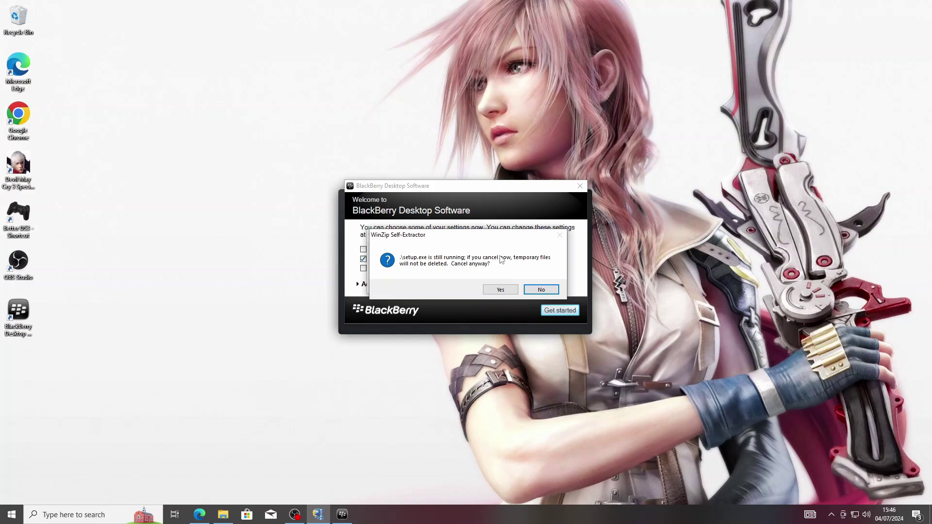
click(509, 291)
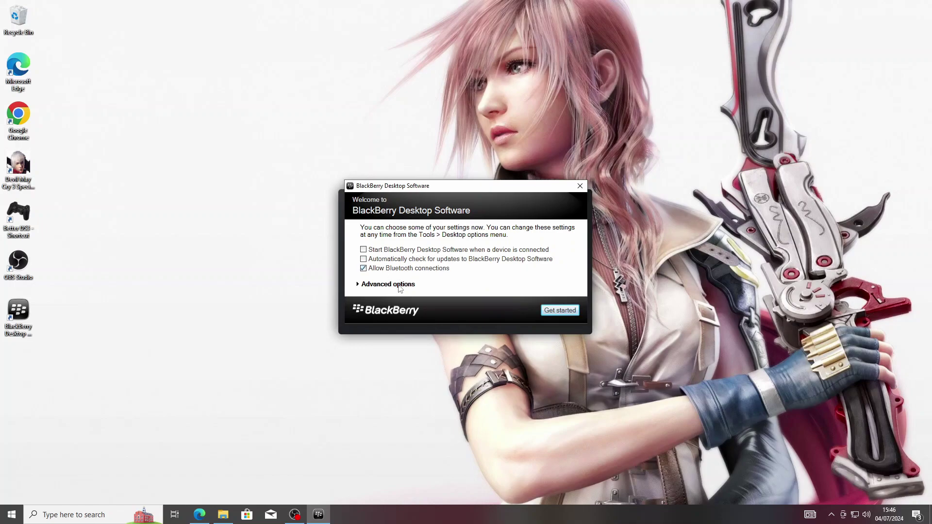
click(400, 287)
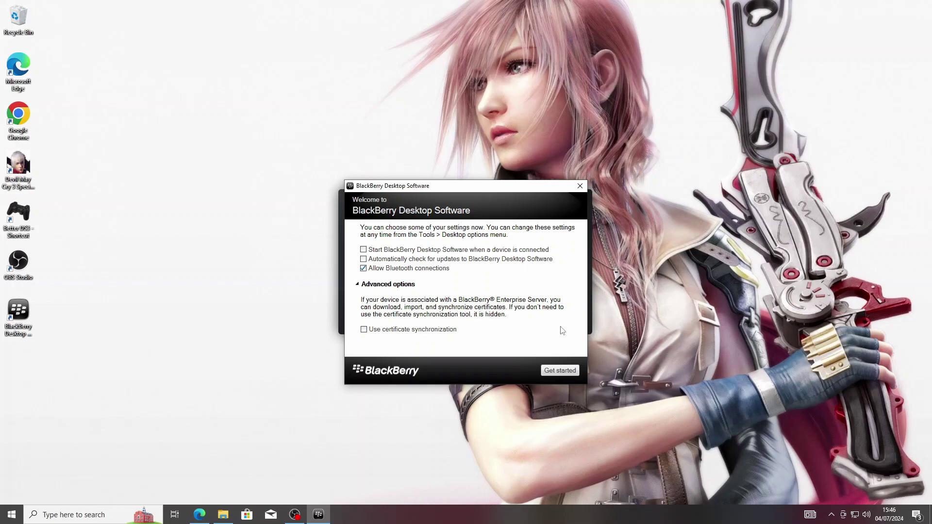
click(552, 373)
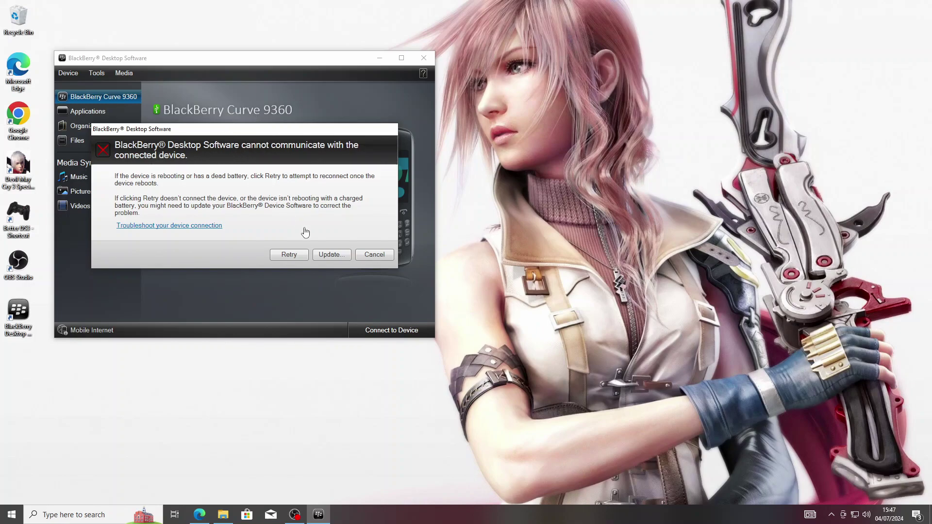
- Dismiss the device communication error to reveal the Curve 9360 summary page
click(374, 255)
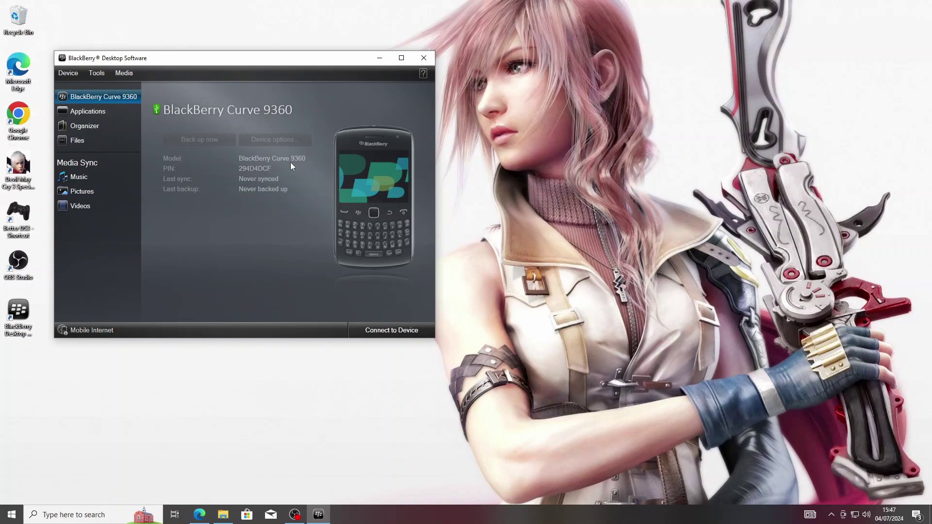
- Run the 9360M device software installer from the Downloads folder
click(380, 63)
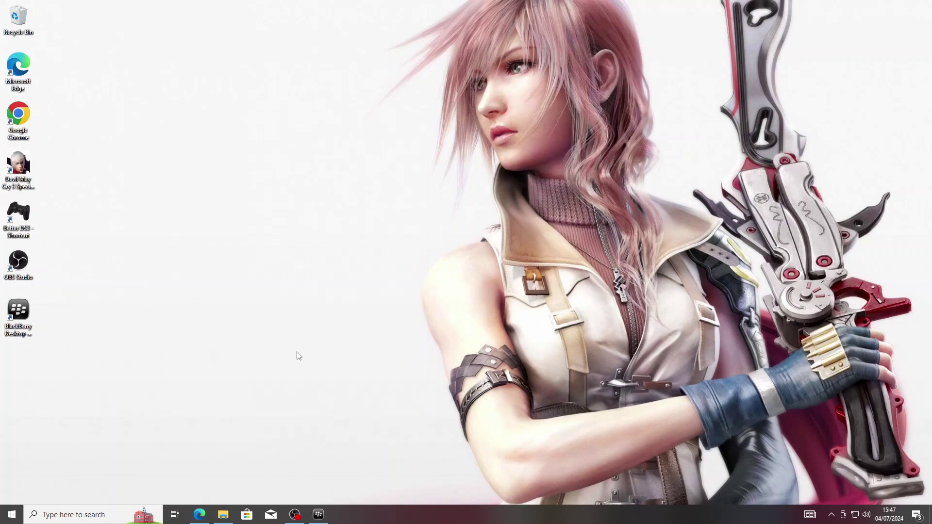
click(223, 515)
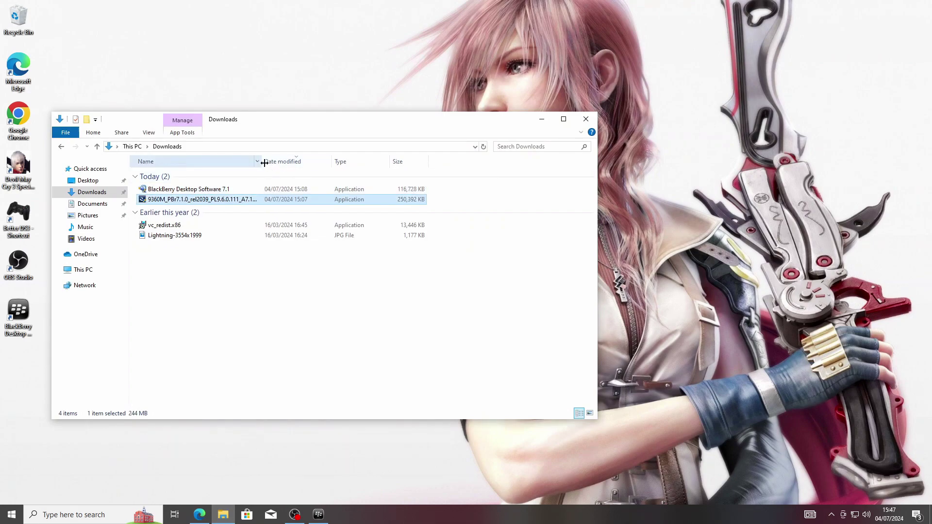
drag(261, 160, 397, 160)
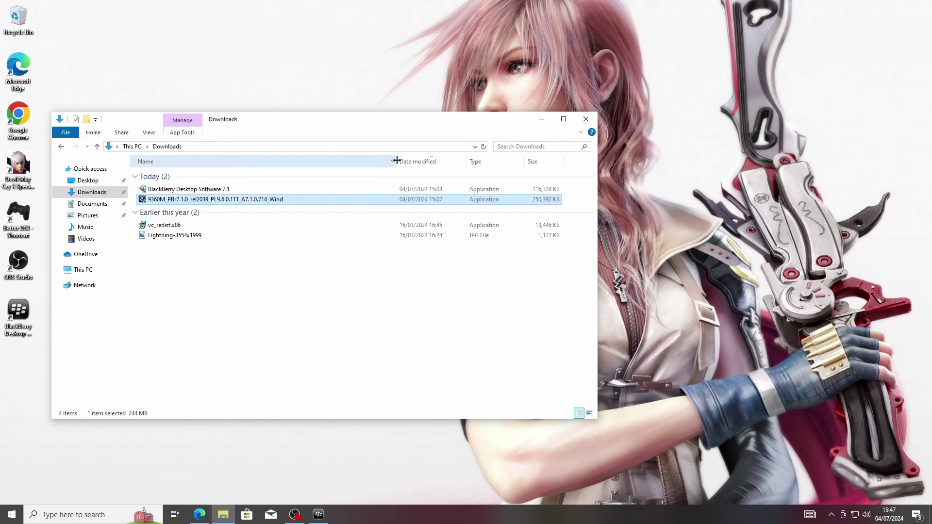
right_click(220, 205)
click(234, 209)
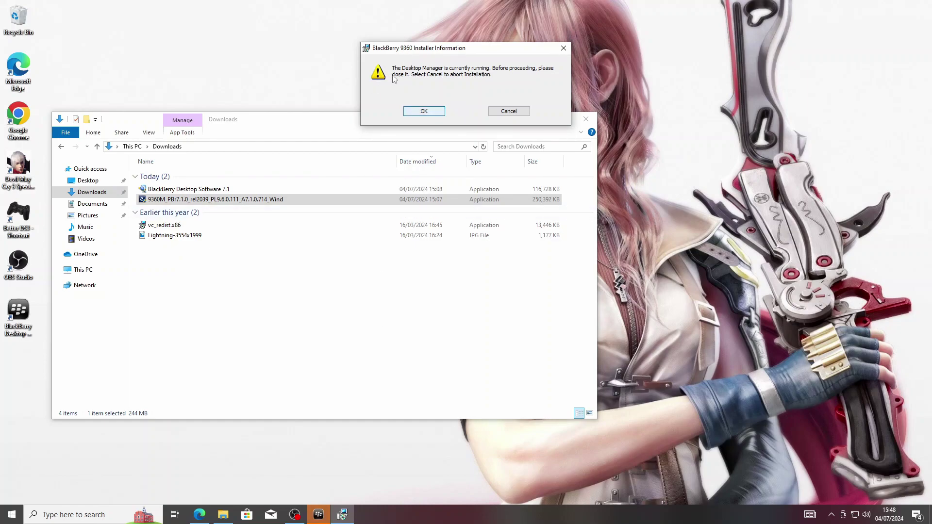
- Close BlackBerry Desktop Software and confirm it is shut down so installation can continue
click(321, 516)
click(386, 258)
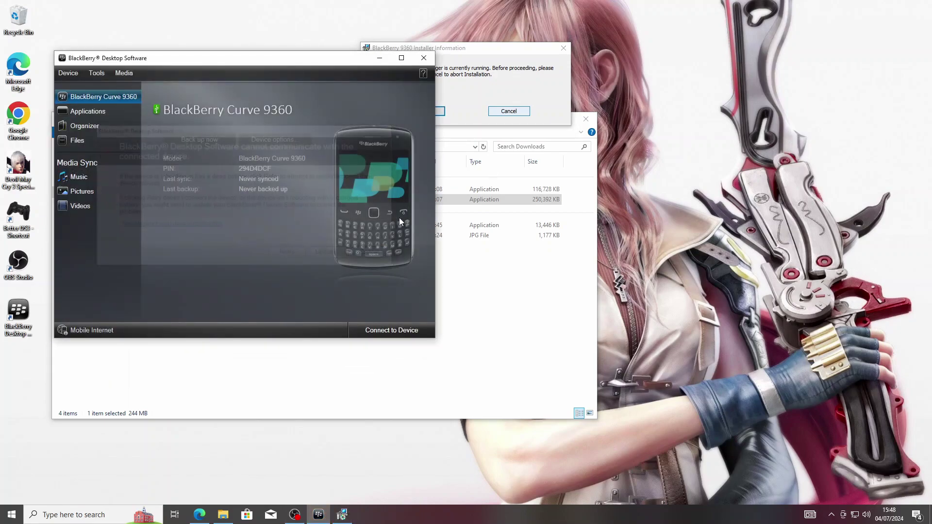
click(424, 59)
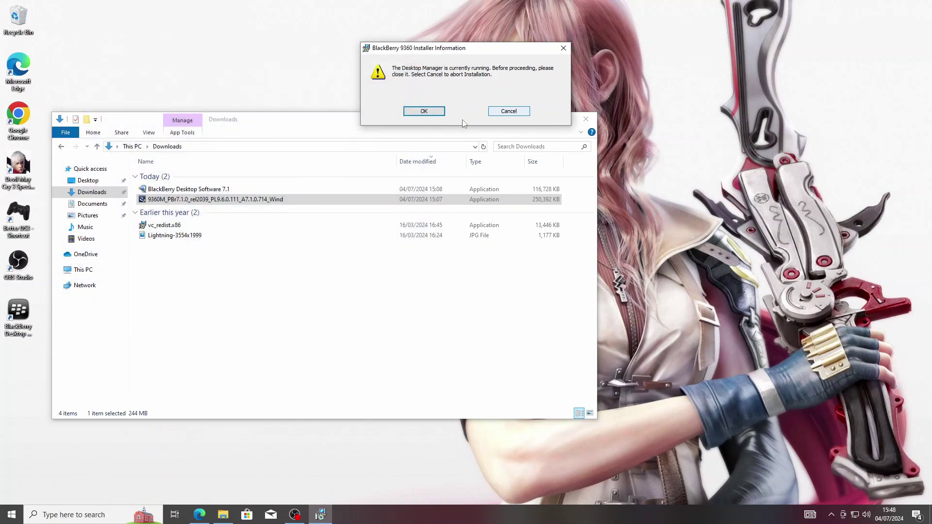
click(437, 111)
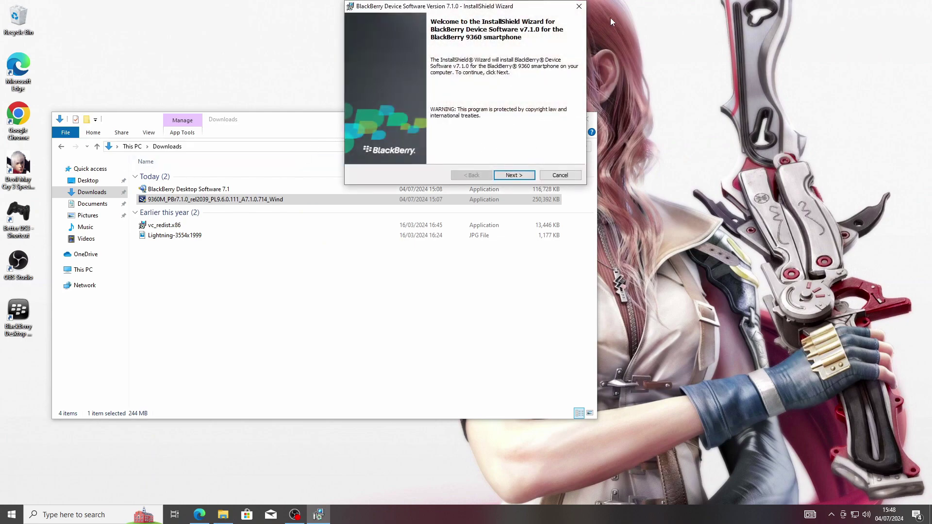
- Proceed through the wizard with United States region and accepted license to install v7.1.0
drag(506, 10, 533, 125)
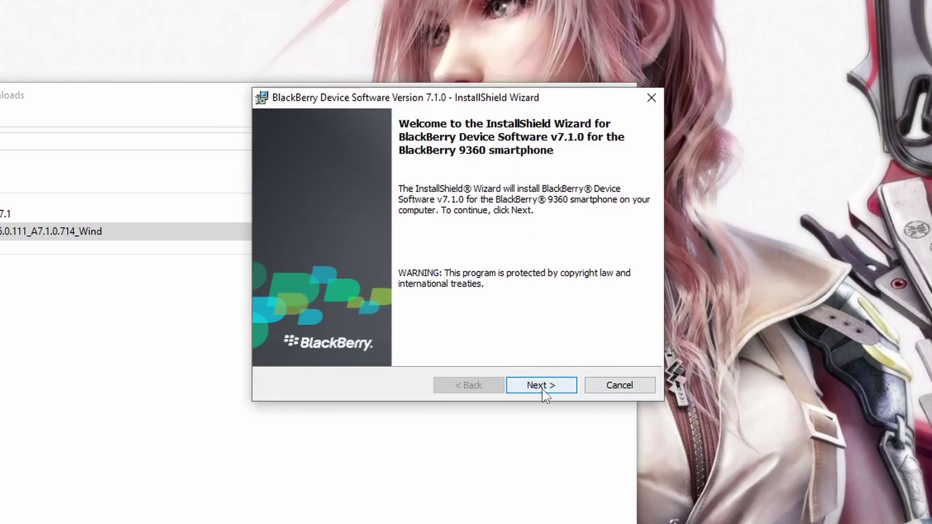
click(543, 392)
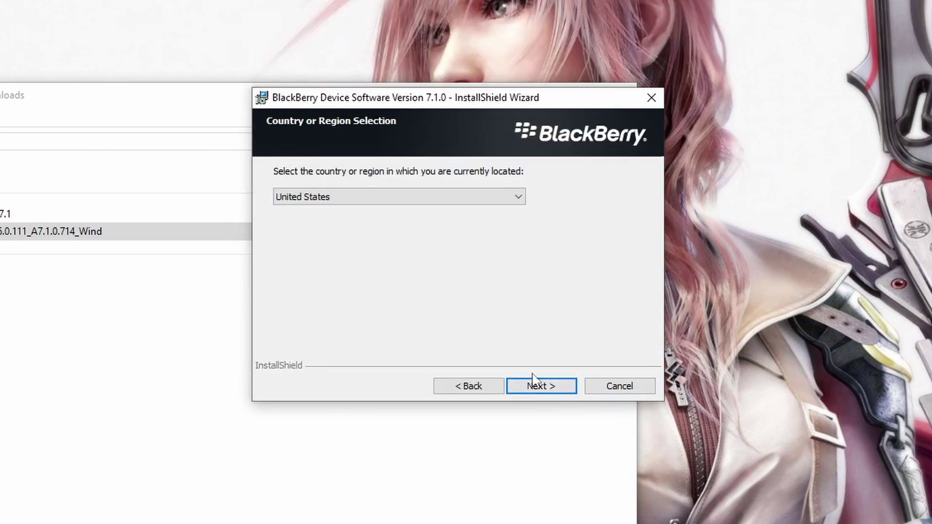
click(539, 387)
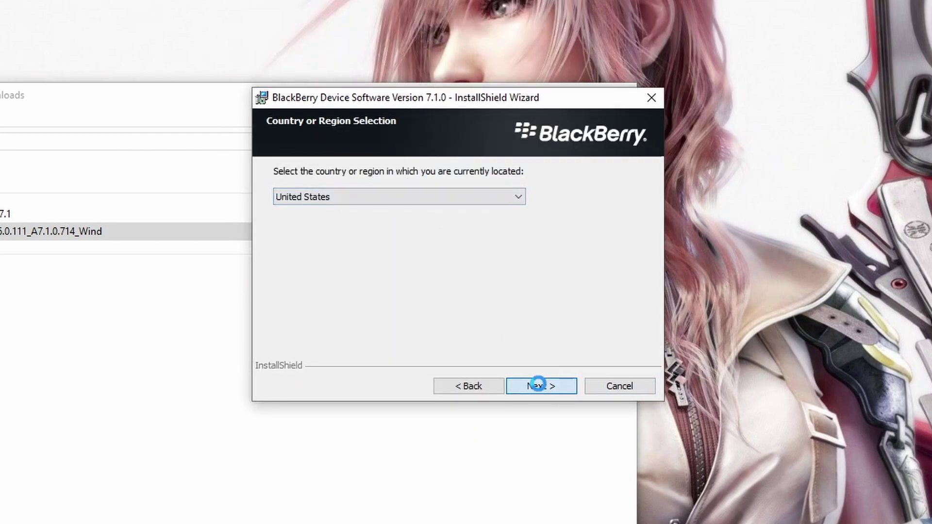
click(420, 325)
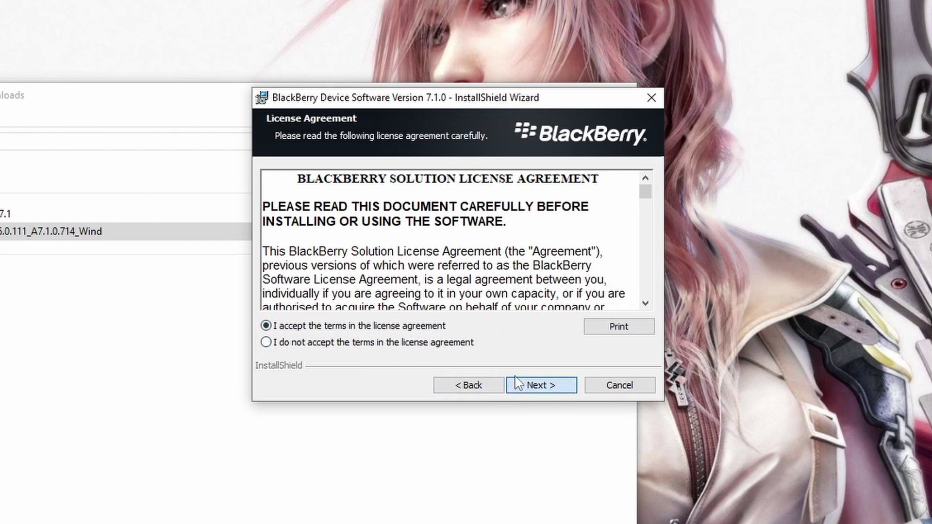
click(522, 387)
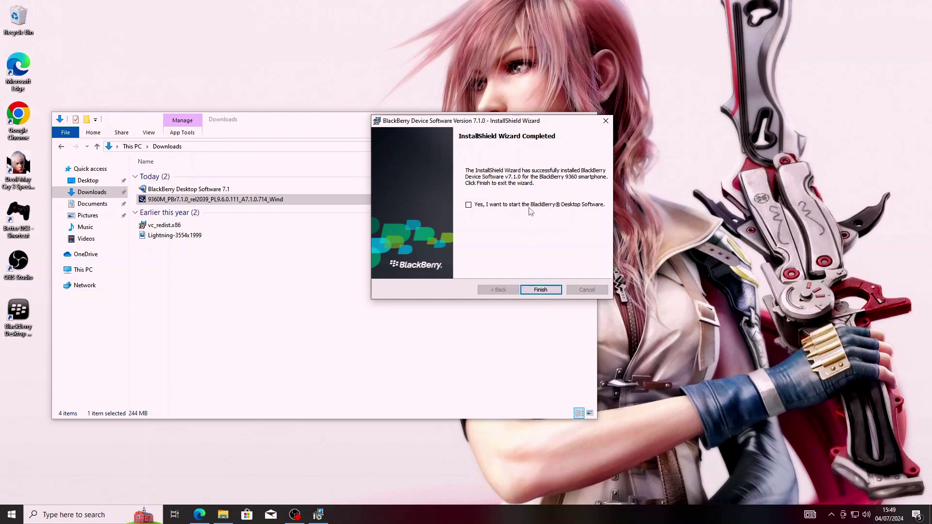
- Close the finished installer and open the OS (C:) drive from This PC
click(558, 290)
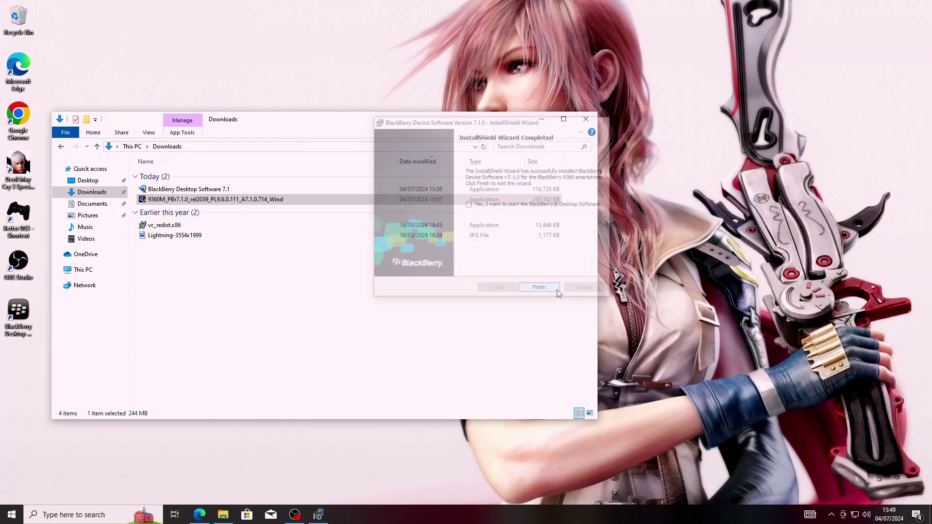
click(541, 279)
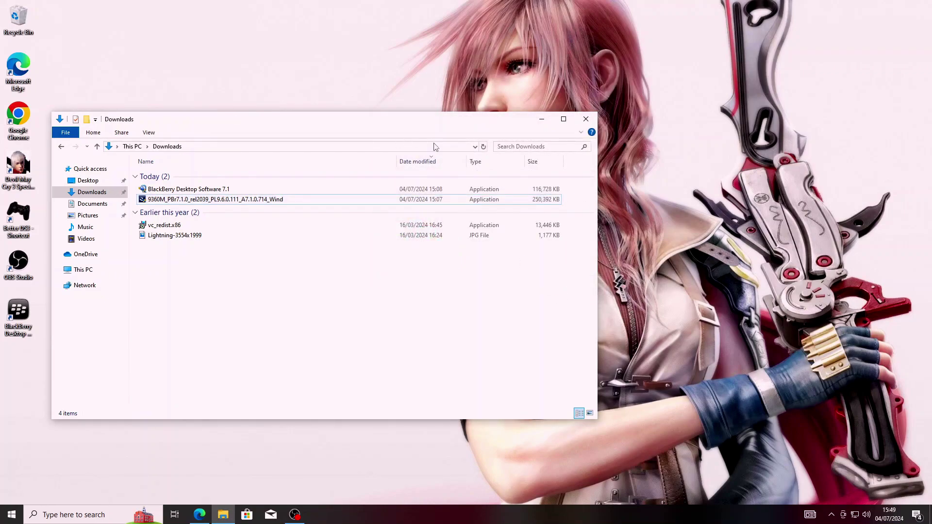
drag(407, 123, 480, 131)
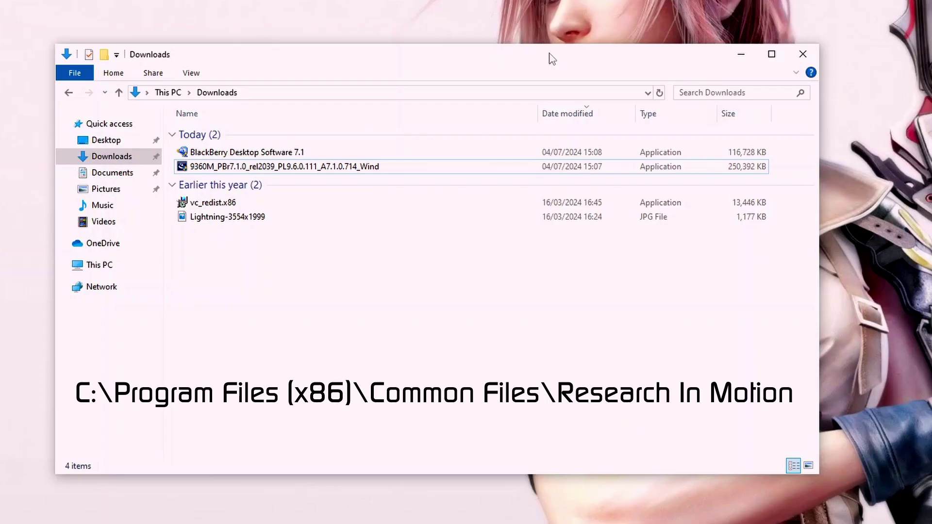
click(136, 266)
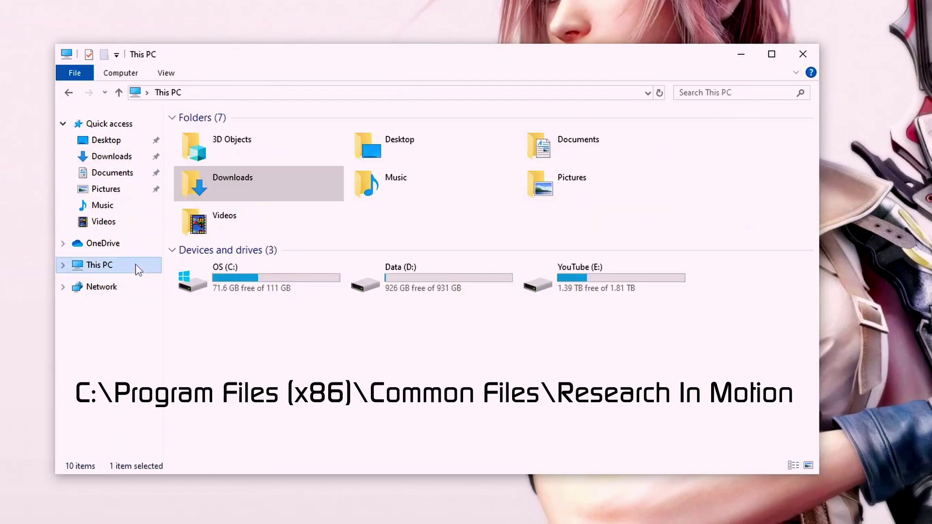
double_click(249, 274)
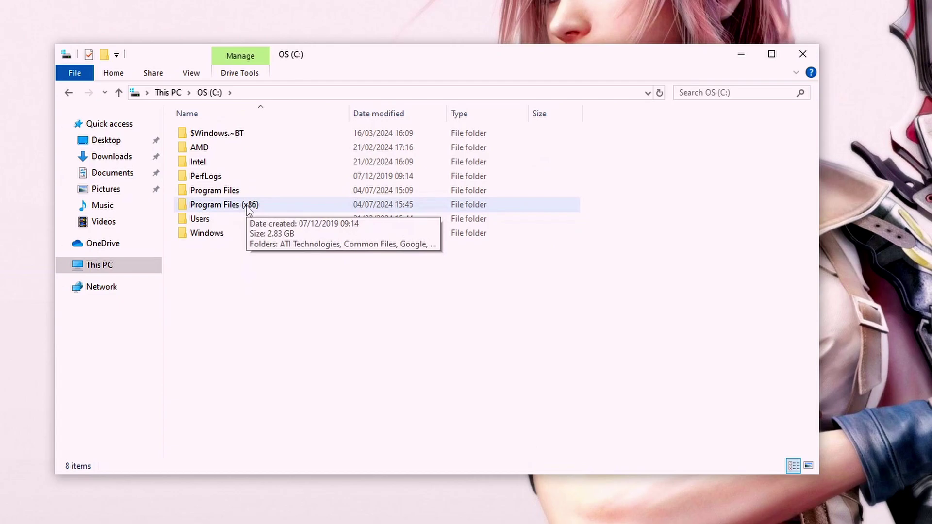
- Drill into Program Files (x86) > Common Files > Research In Motion > Shared > Loader Files
click(278, 208)
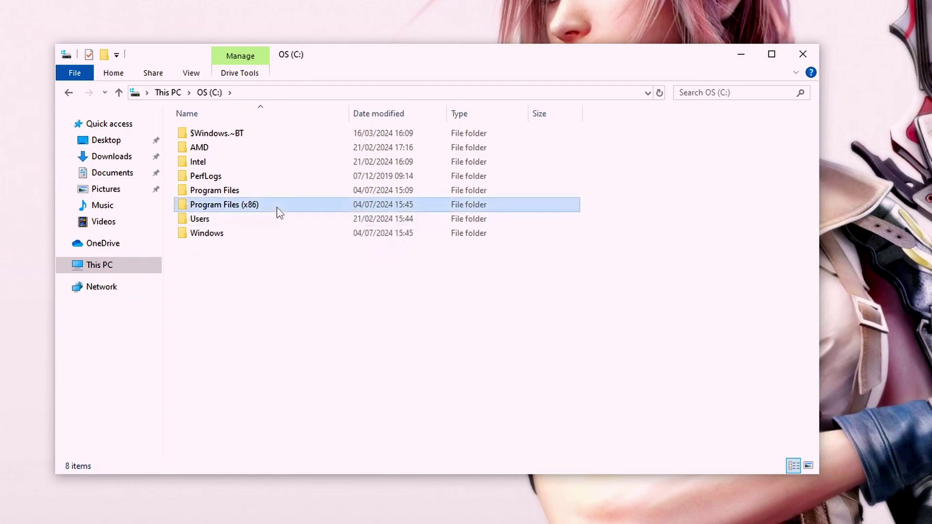
double_click(279, 213)
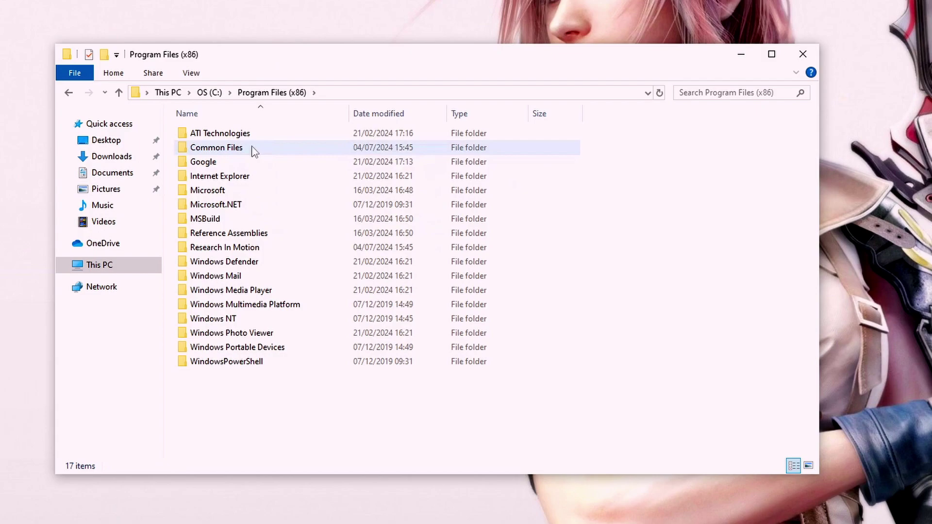
double_click(252, 151)
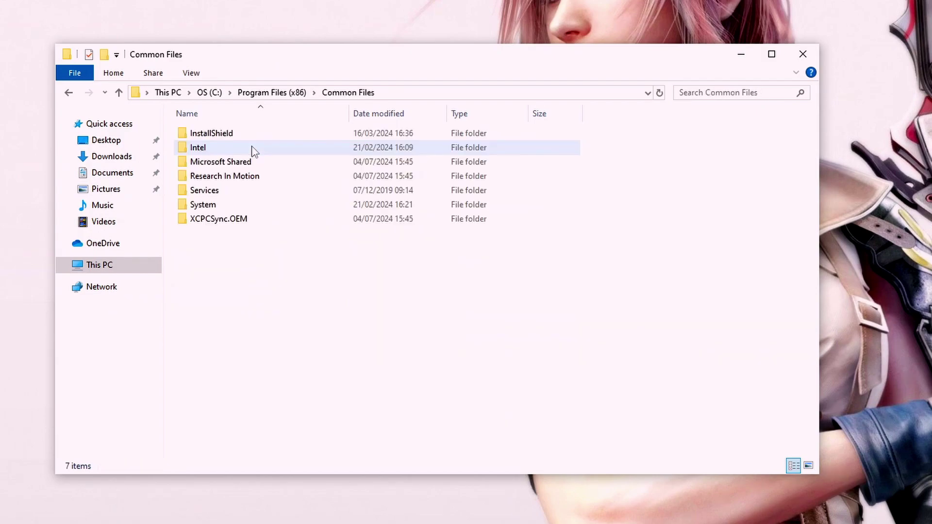
double_click(261, 180)
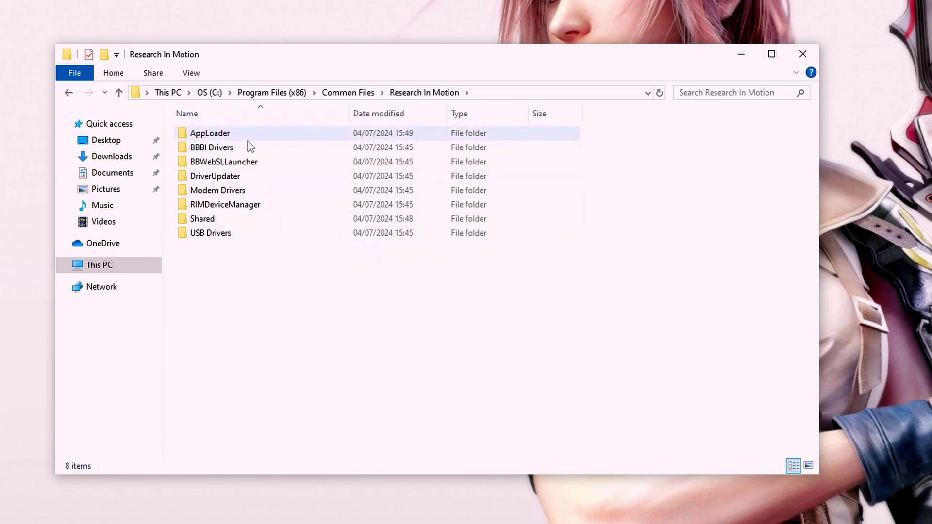
double_click(260, 223)
click(248, 150)
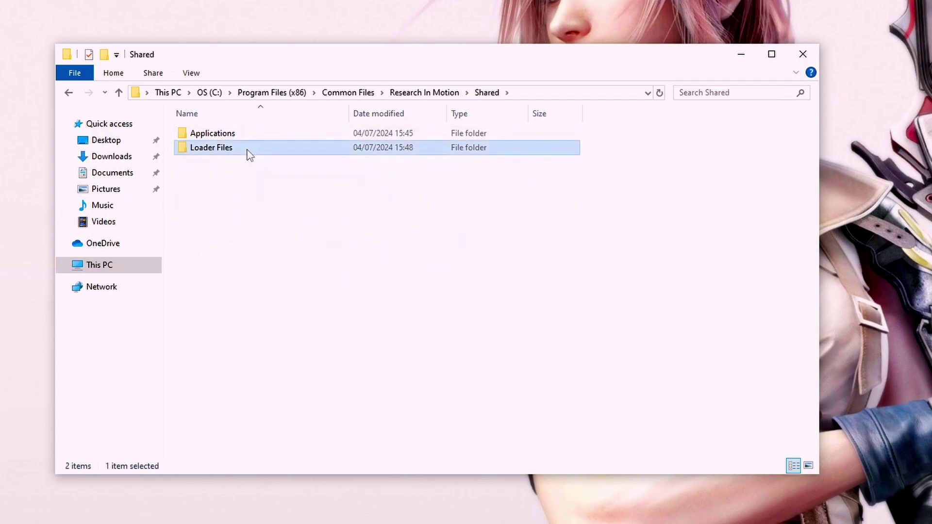
double_click(248, 149)
- Open the 9360M_v7.1.0.714_P9.6.0.111 folder and look through its .alx files, selecting BlackBerry.alx
double_click(253, 142)
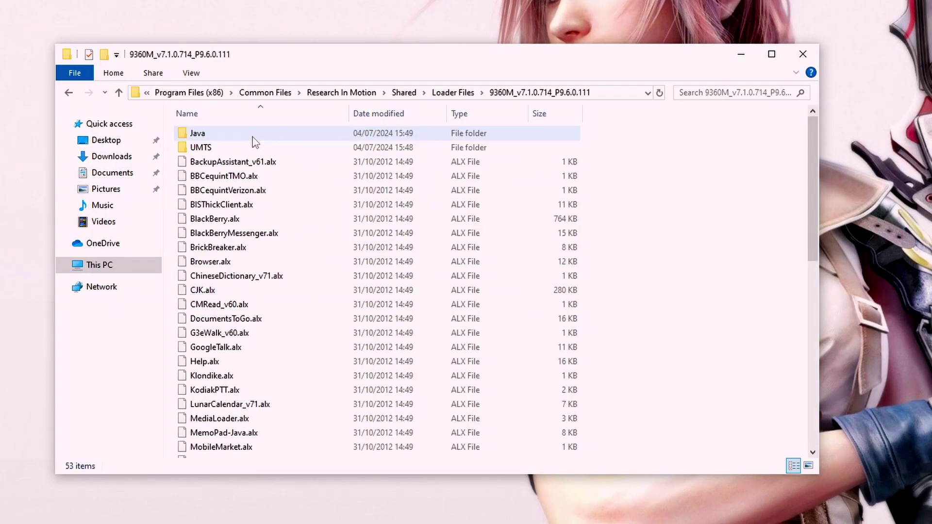
scroll(467, 304, down, 10)
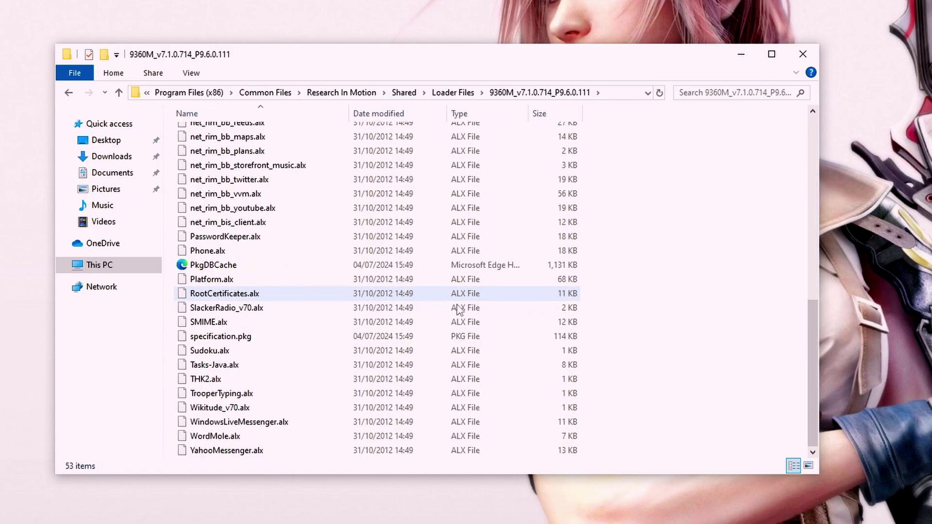
scroll(458, 311, up, 10)
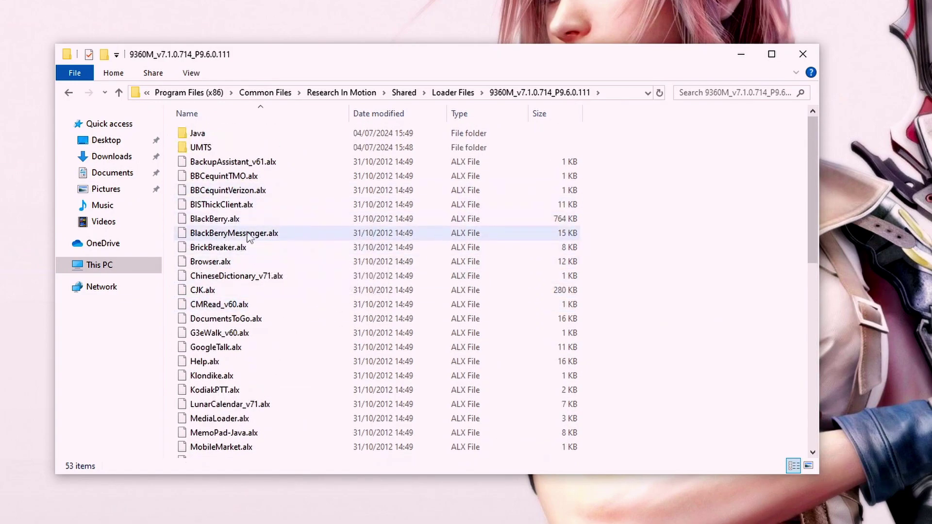
click(234, 221)
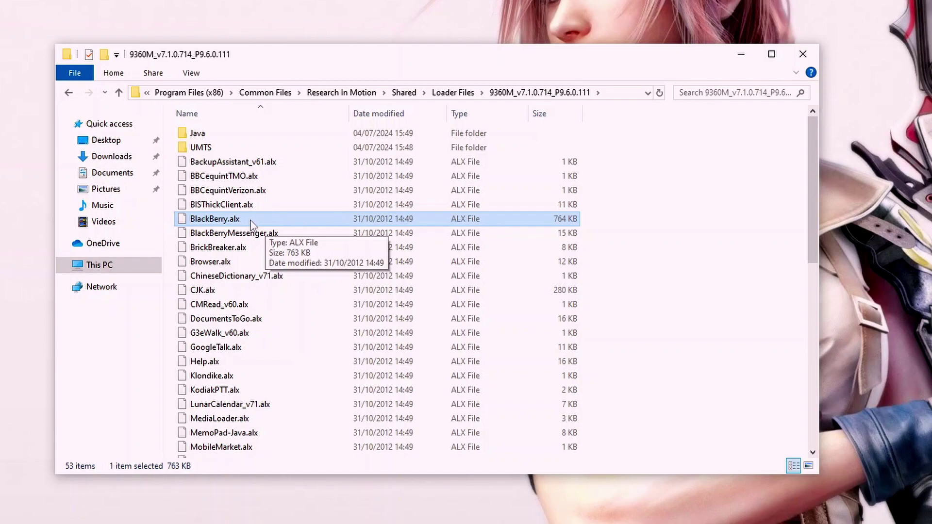
scroll(263, 277, down, 7)
scroll(263, 277, up, 7)
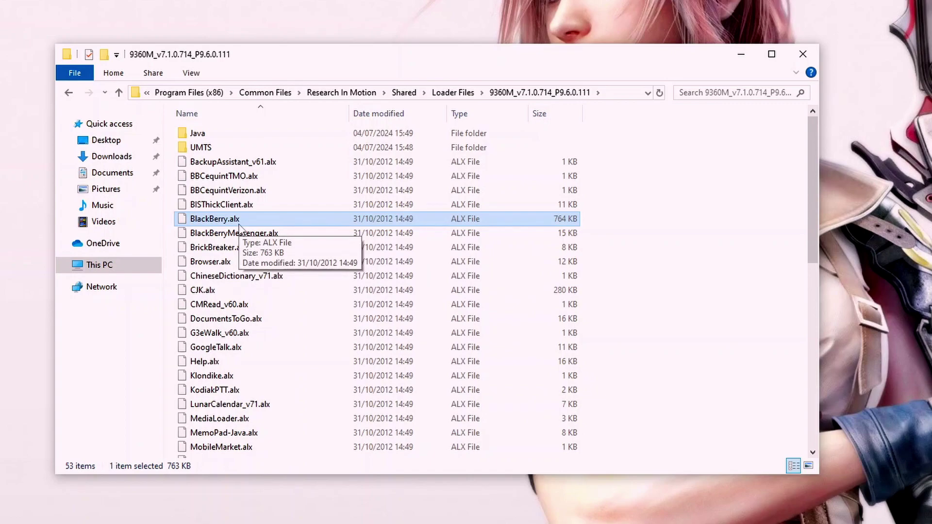
scroll(279, 279, down, 4)
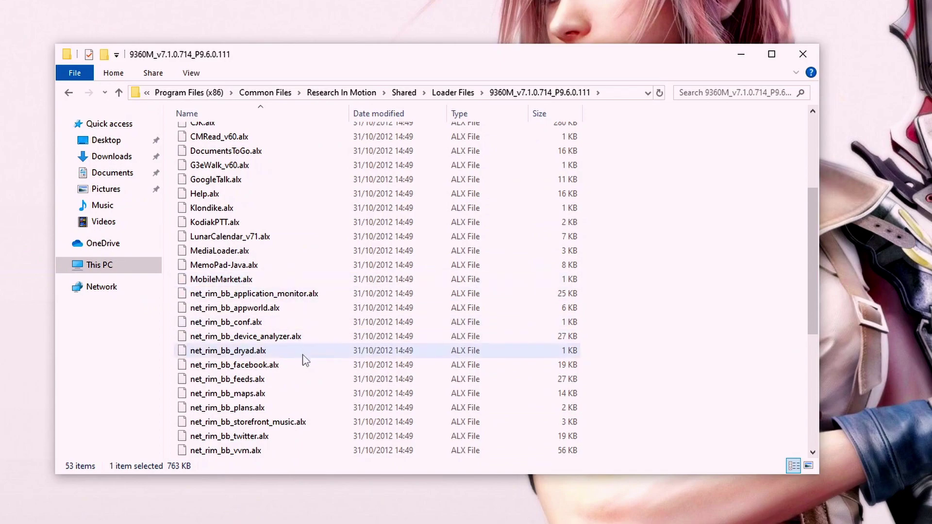
scroll(299, 379, down, 6)
scroll(274, 384, up, 7)
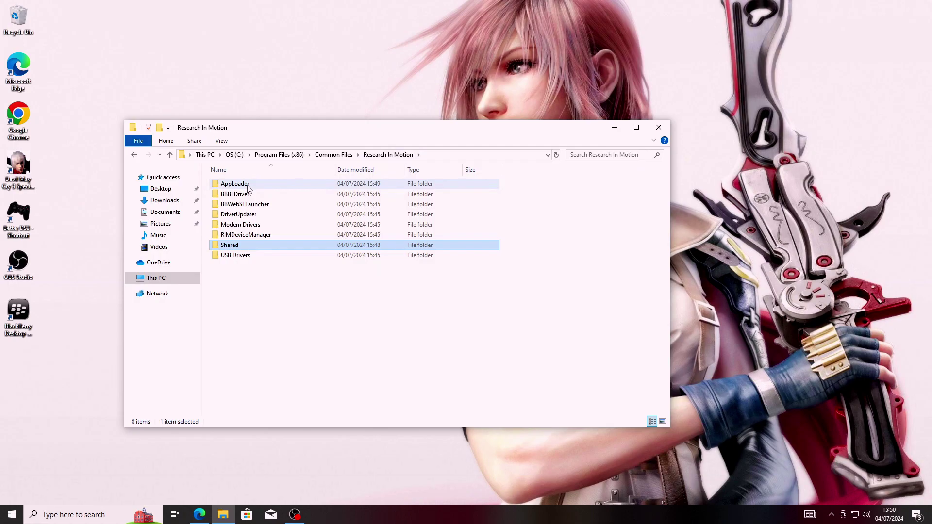
- Open the AppLoader folder and launch Loader with administrator rights
double_click(273, 185)
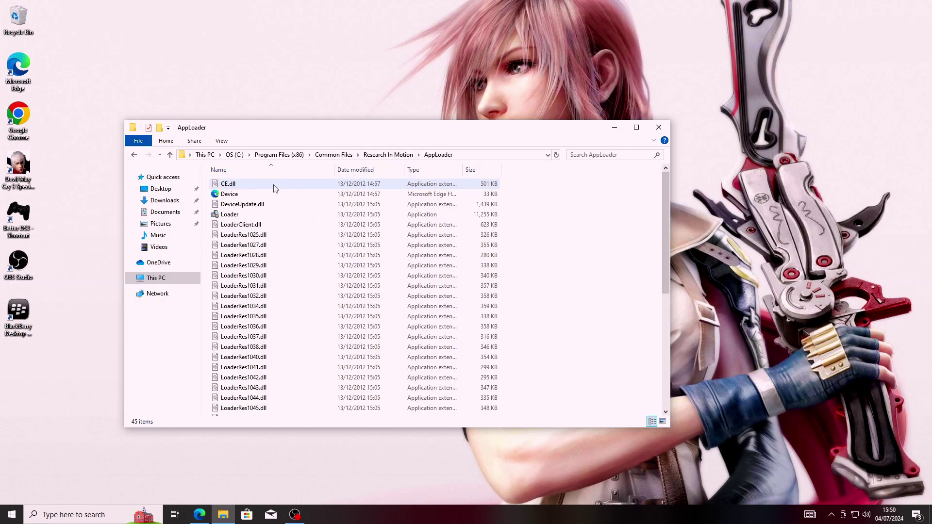
click(252, 217)
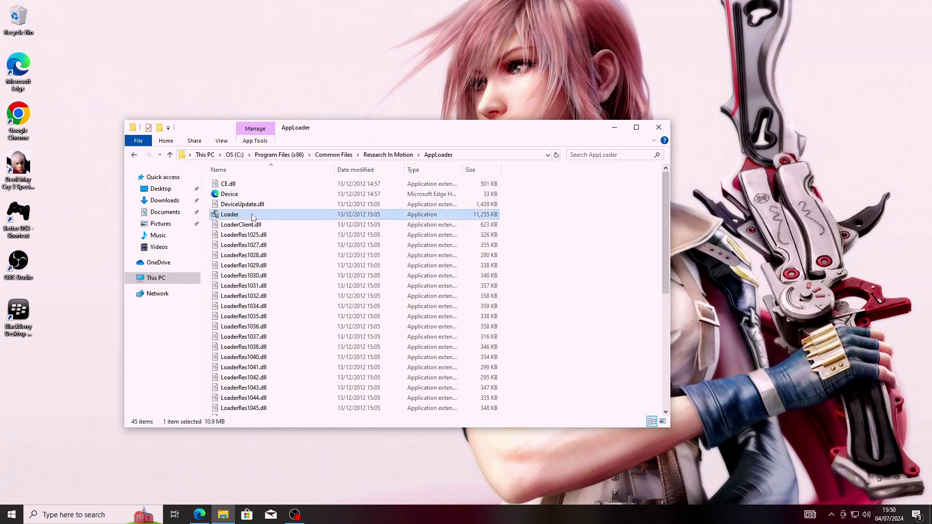
right_click(269, 219)
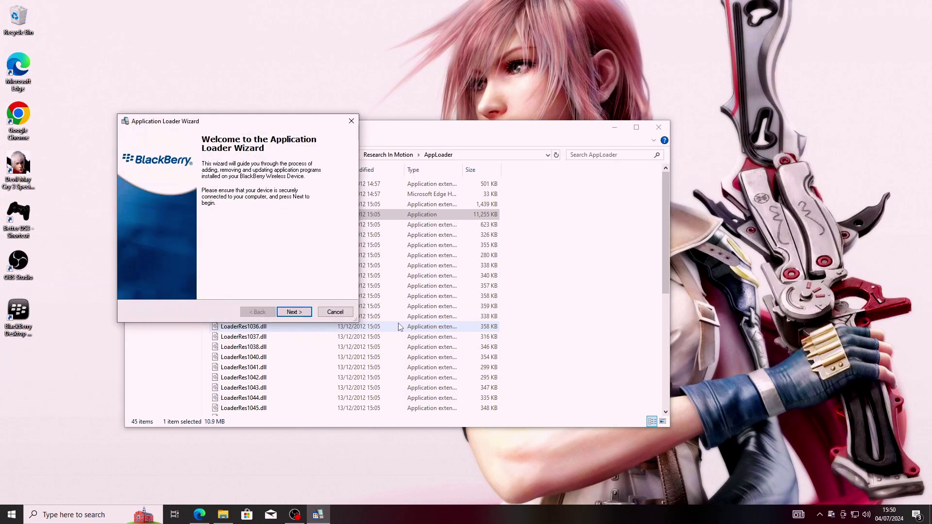
- Go past the welcome page, confirm the USB-PIN connection and read the device configuration
click(305, 312)
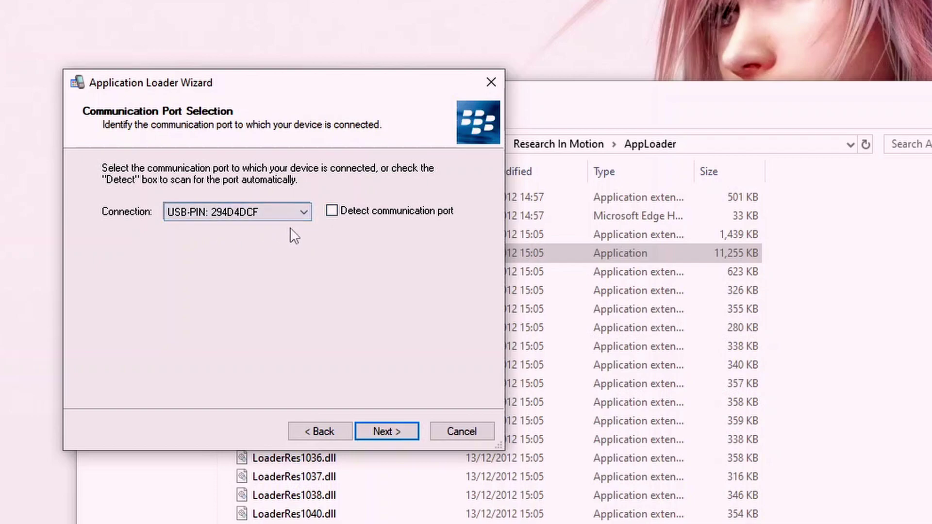
click(281, 214)
click(281, 214)
click(390, 432)
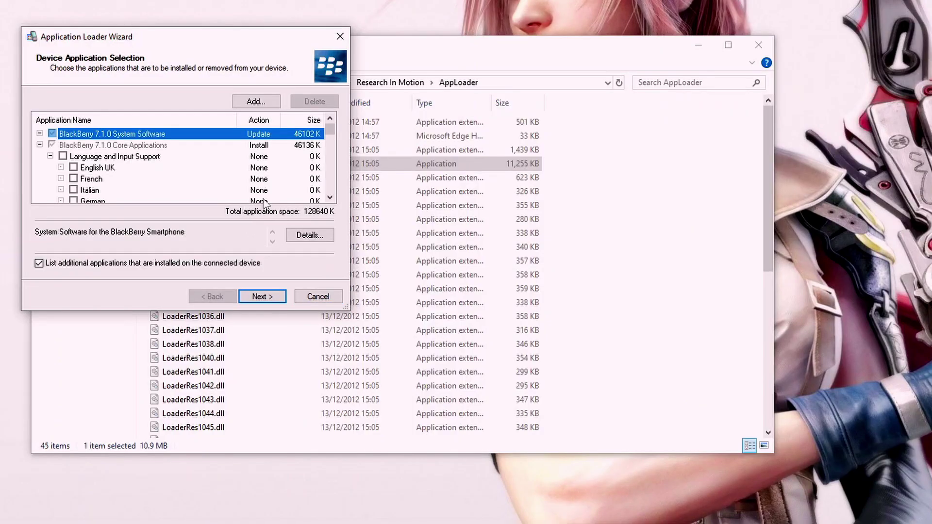
- Enlarge the wizard and mark English UK and the English wordlists for install
scroll(246, 183, down, 15)
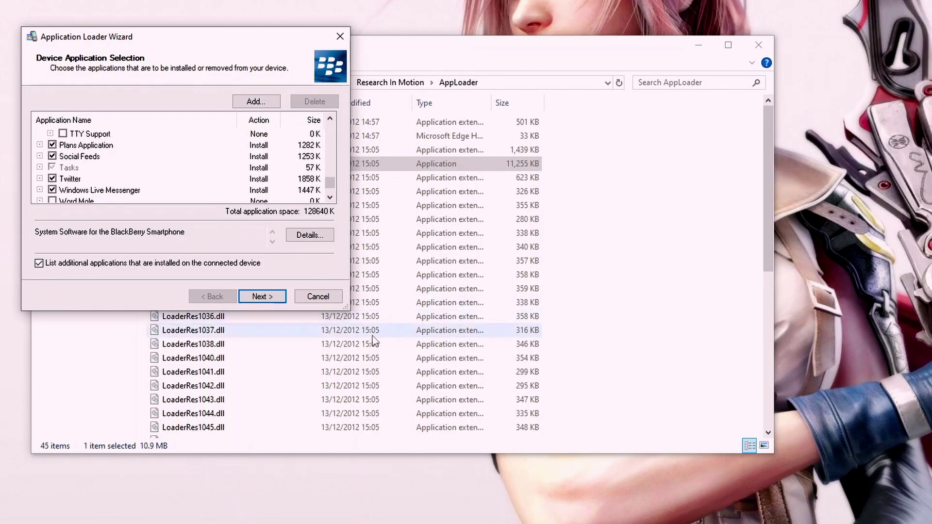
drag(346, 307, 474, 495)
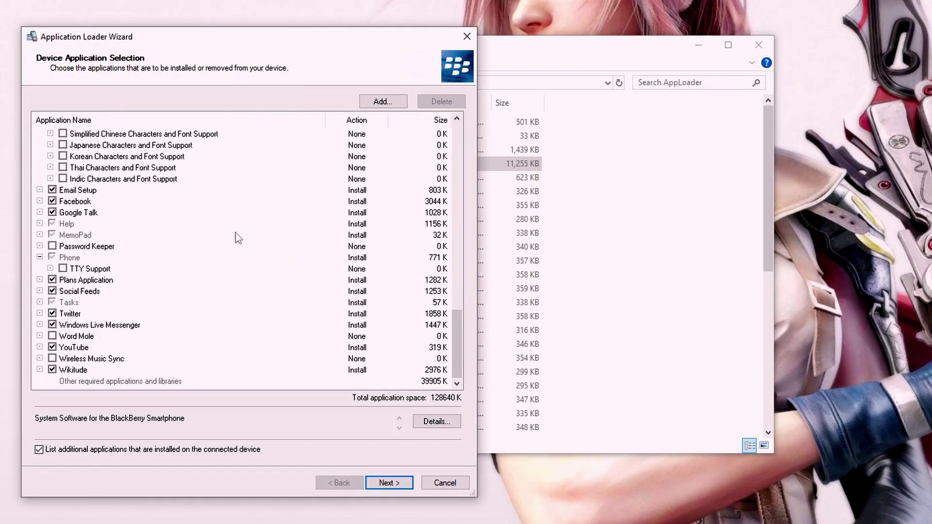
scroll(240, 237, up, 20)
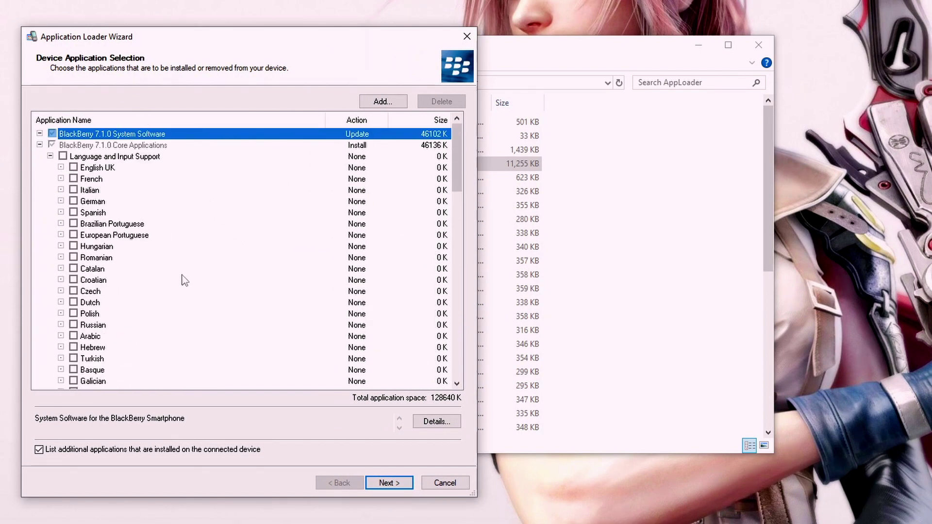
scroll(185, 281, down, 20)
scroll(185, 281, up, 20)
scroll(113, 228, down, 15)
scroll(125, 249, up, 15)
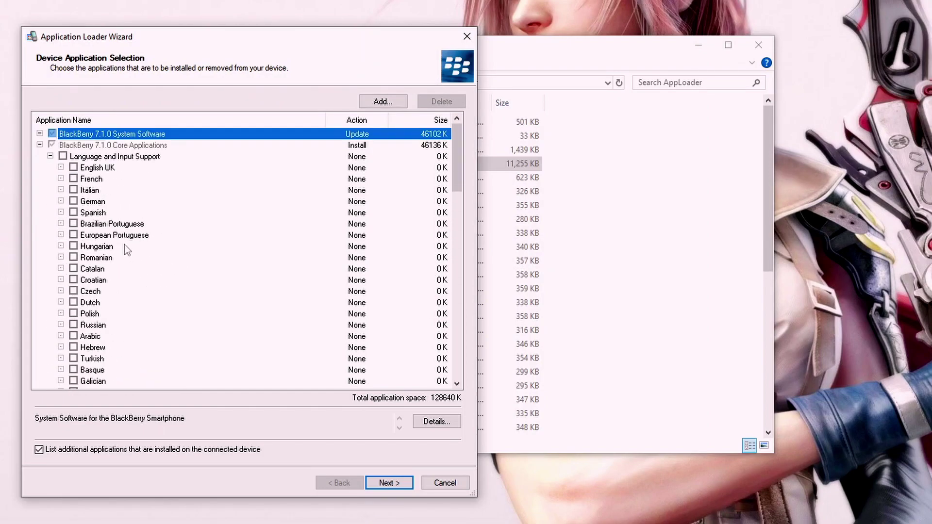
click(74, 168)
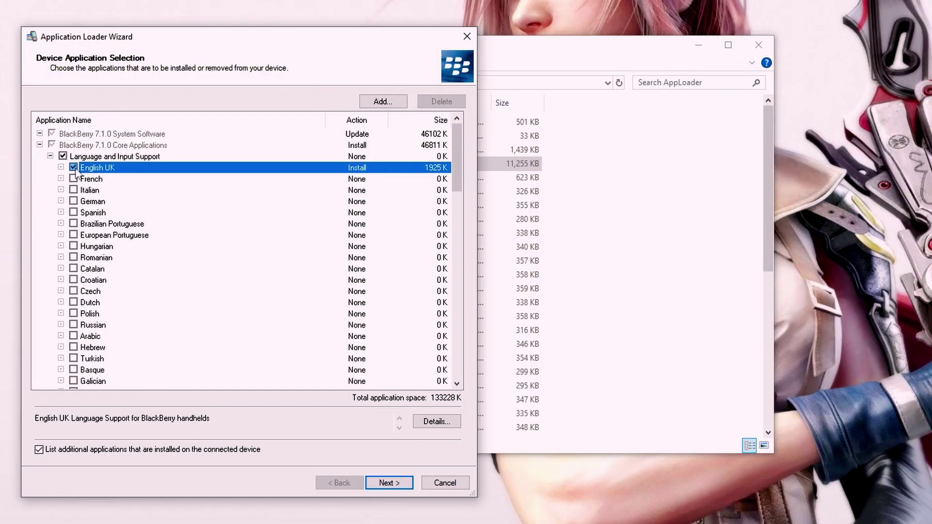
scroll(101, 301, down, 7)
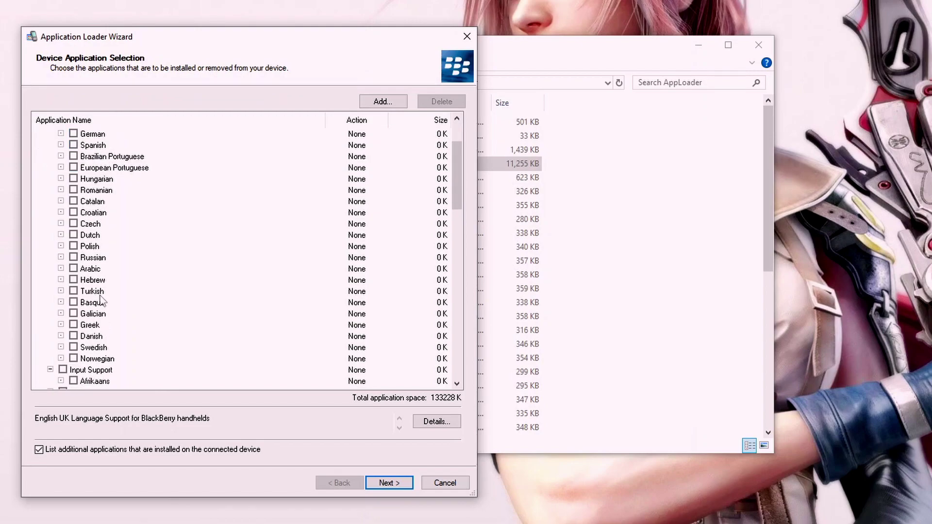
scroll(101, 301, up, 7)
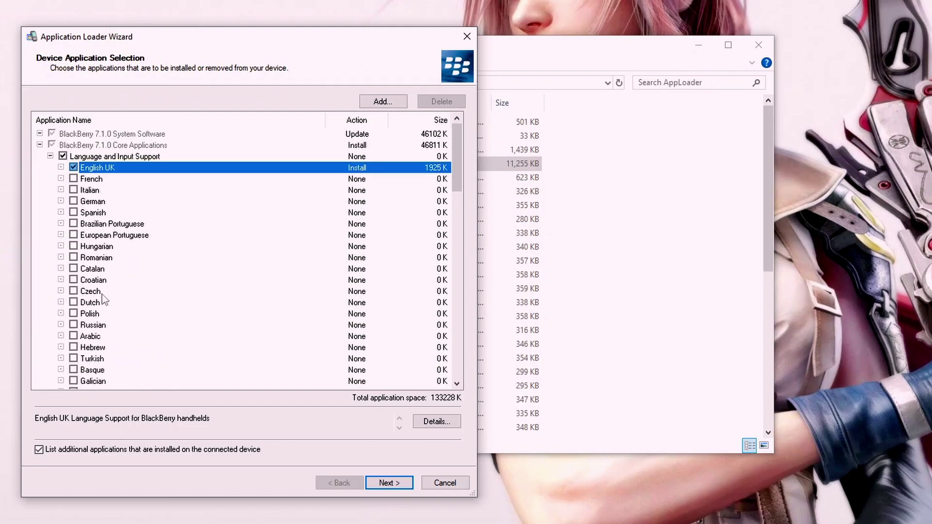
click(50, 156)
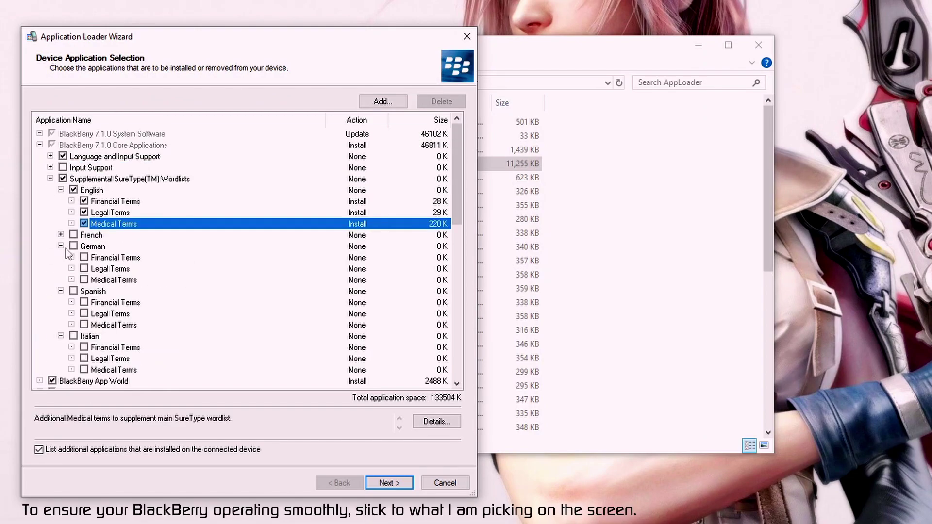
click(92, 245)
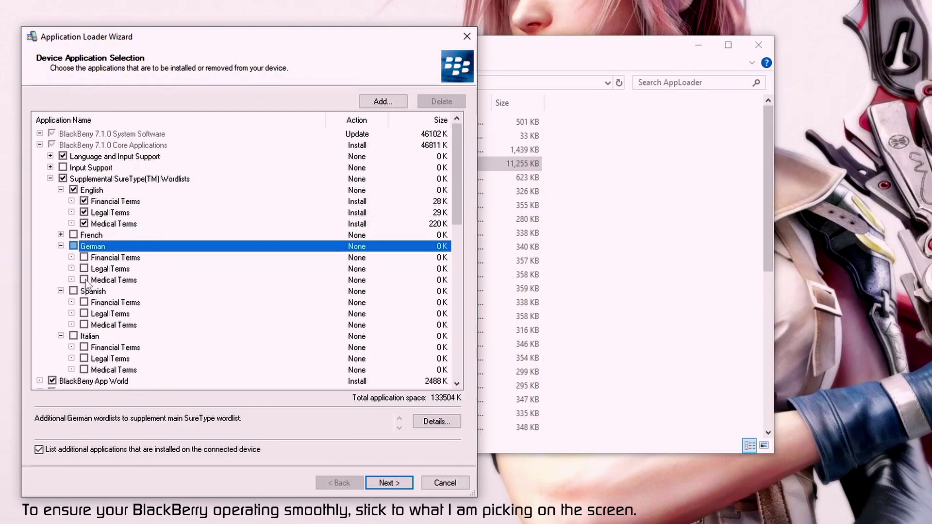
scroll(88, 291, down, 4)
scroll(89, 290, up, 3)
scroll(109, 250, down, 4)
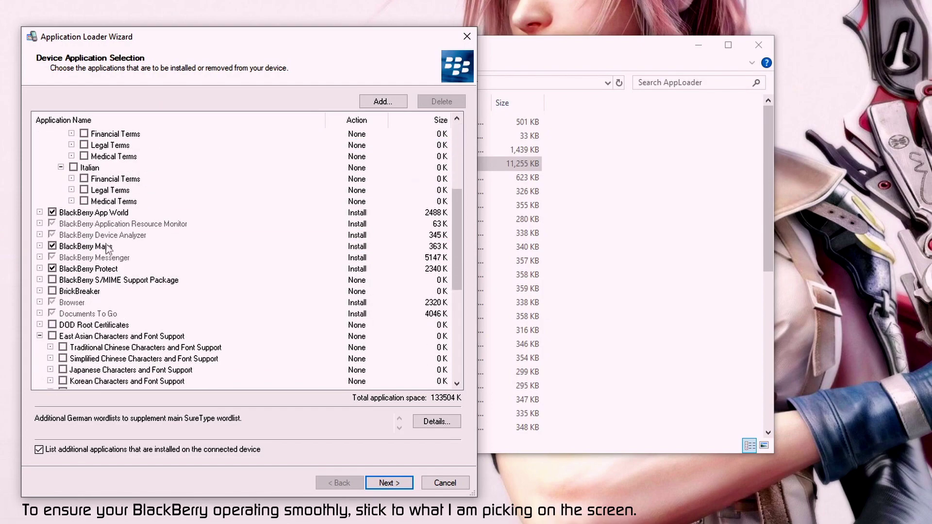
- Mark BrickBreaker, the S/MIME Support Package and DOD Root Certificates for install
click(78, 292)
click(52, 292)
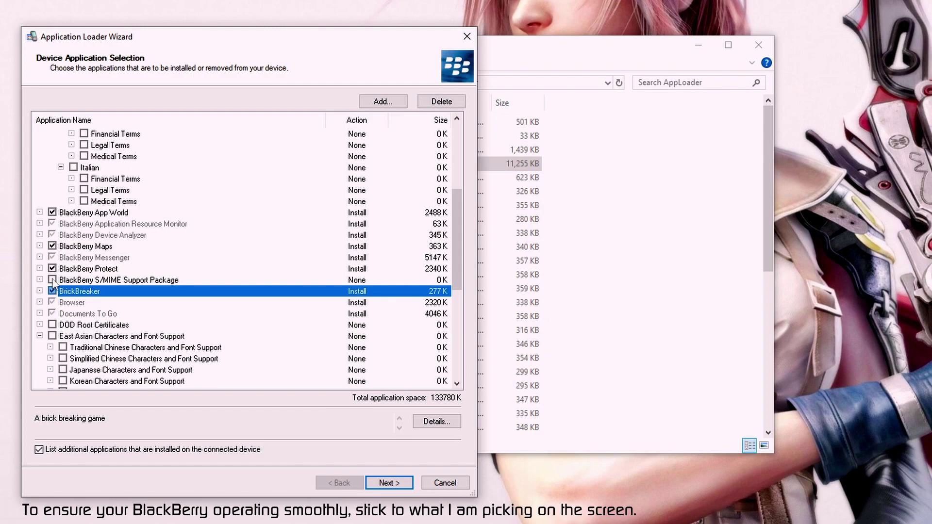
click(53, 281)
scroll(187, 321, down, 4)
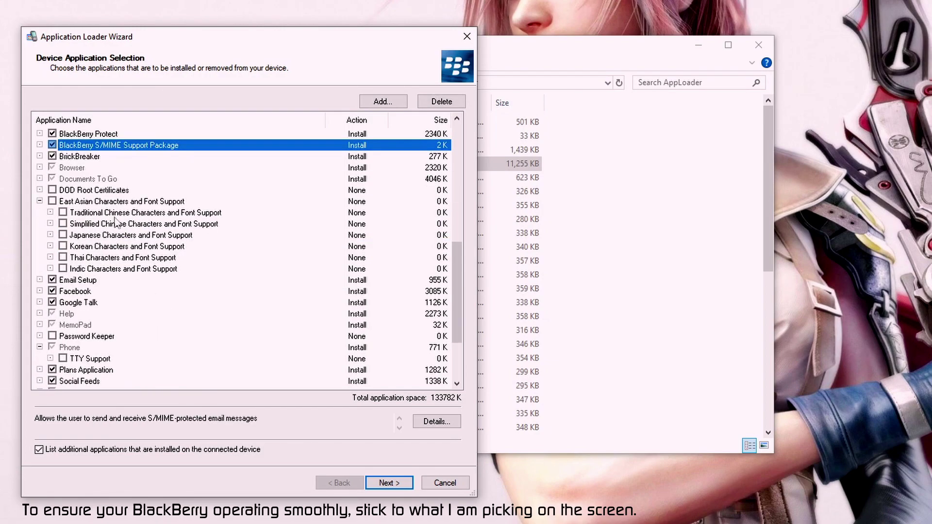
click(52, 190)
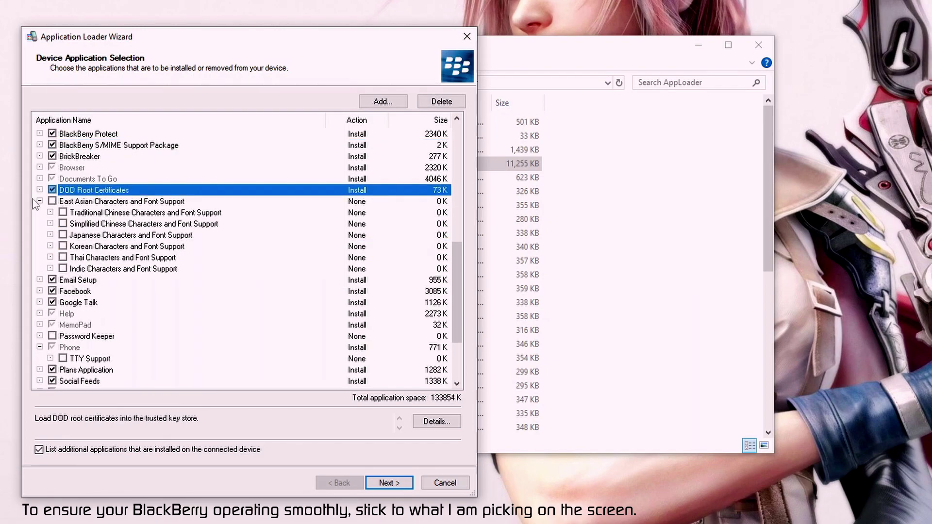
click(40, 201)
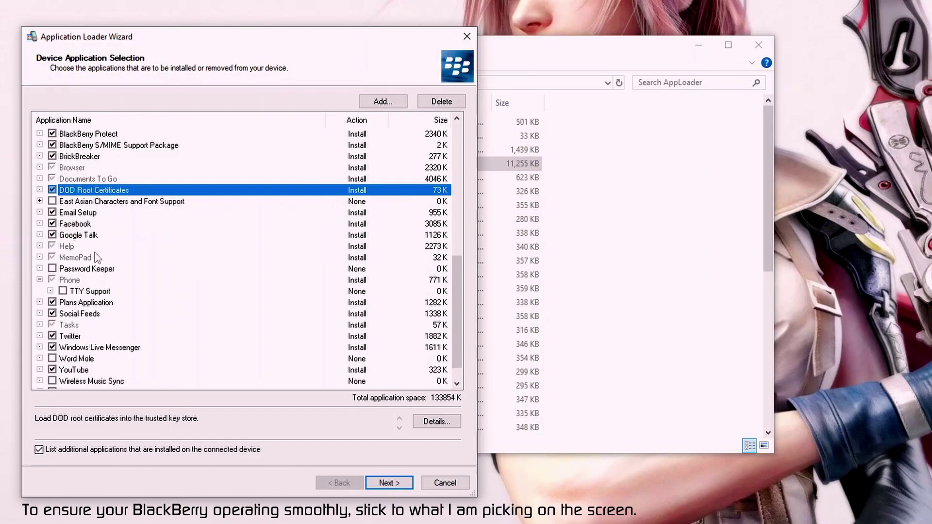
- Mark Password Keeper, Word Mole and Wireless Music Sync for install, totalling 135850 K
click(53, 269)
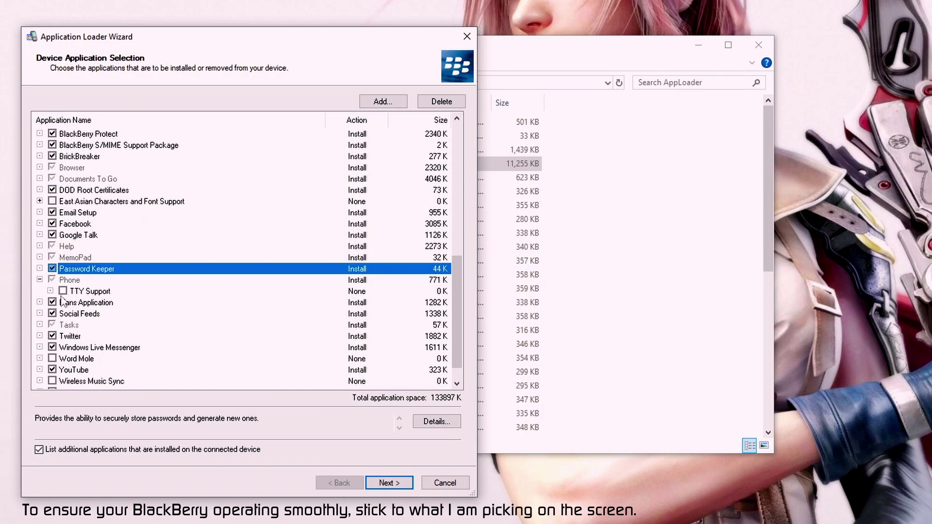
scroll(62, 299, down, 1)
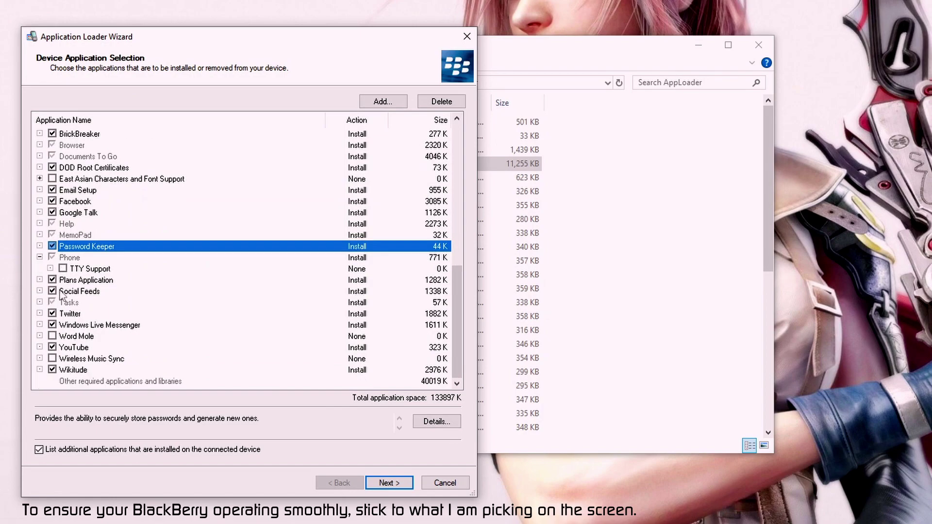
click(52, 336)
click(53, 359)
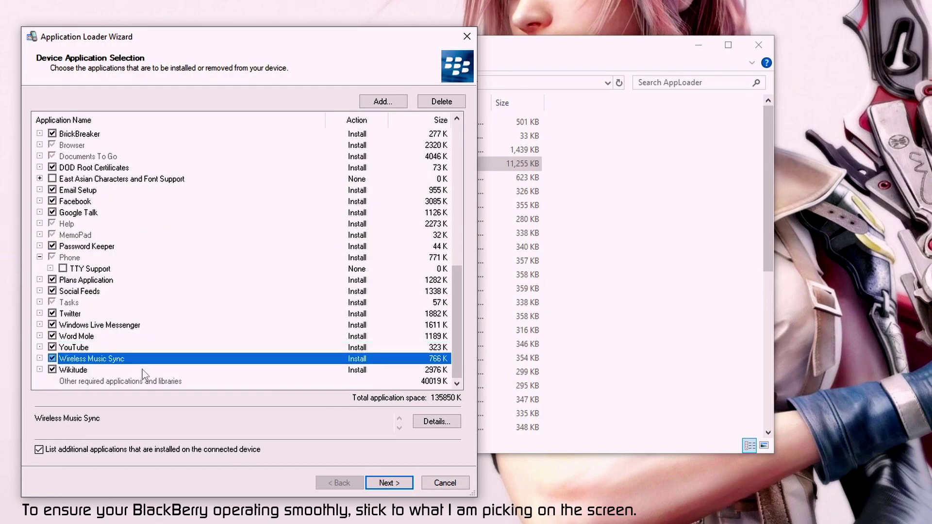
scroll(142, 374, up, 12)
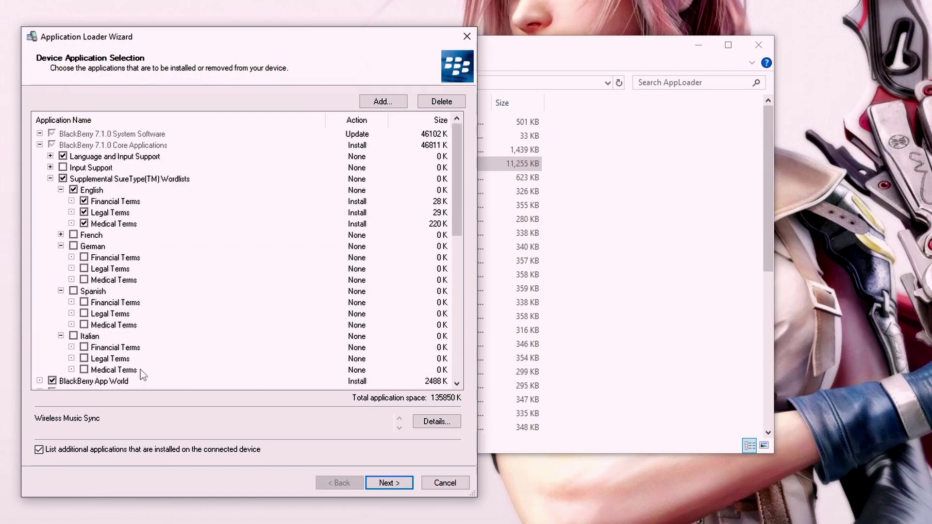
scroll(143, 373, down, 9)
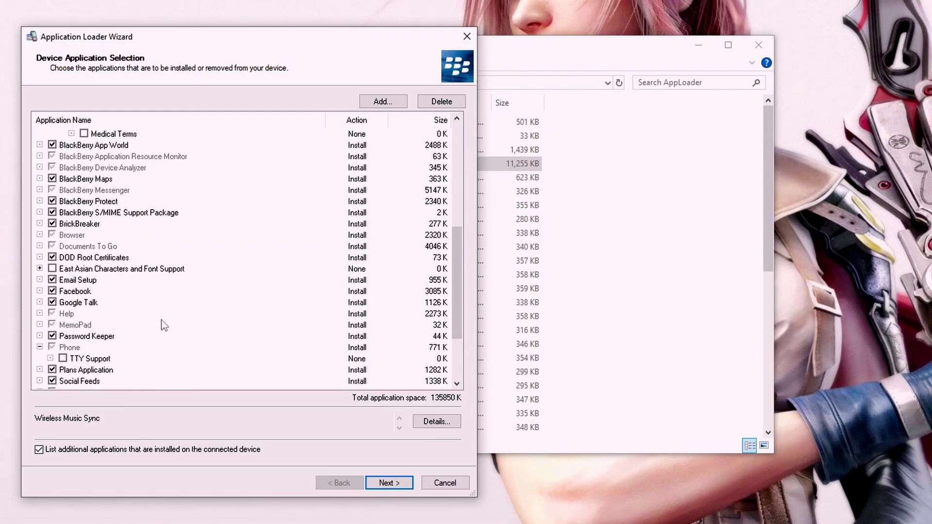
scroll(160, 350, down, 3)
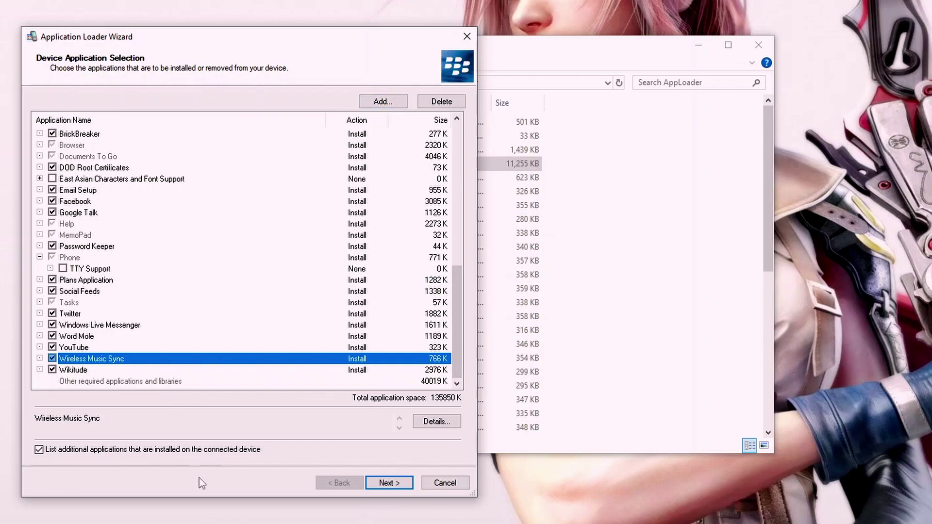
scroll(225, 348, up, 12)
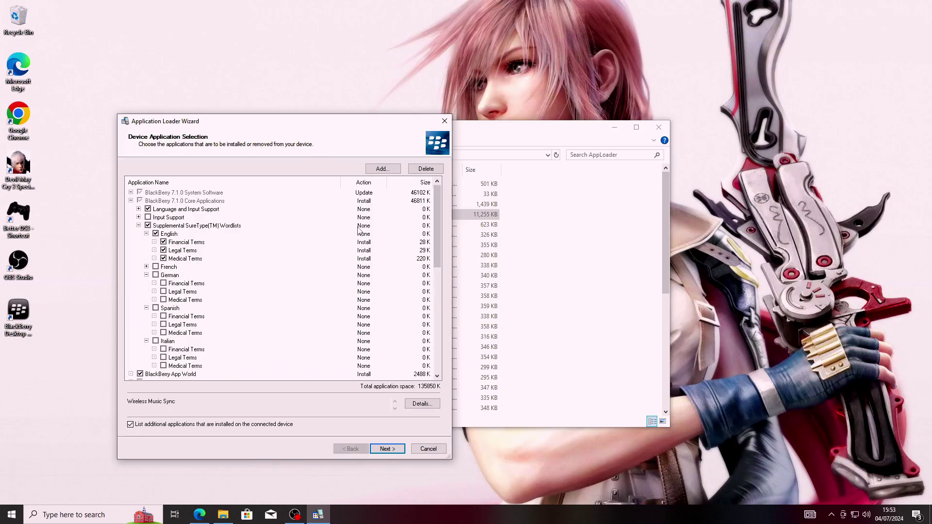
- In Edge, download opera-mini-8.0.35659-advanced-all-fw6.0.zip from the Opera Mini 4.5 - 8 folder
click(200, 514)
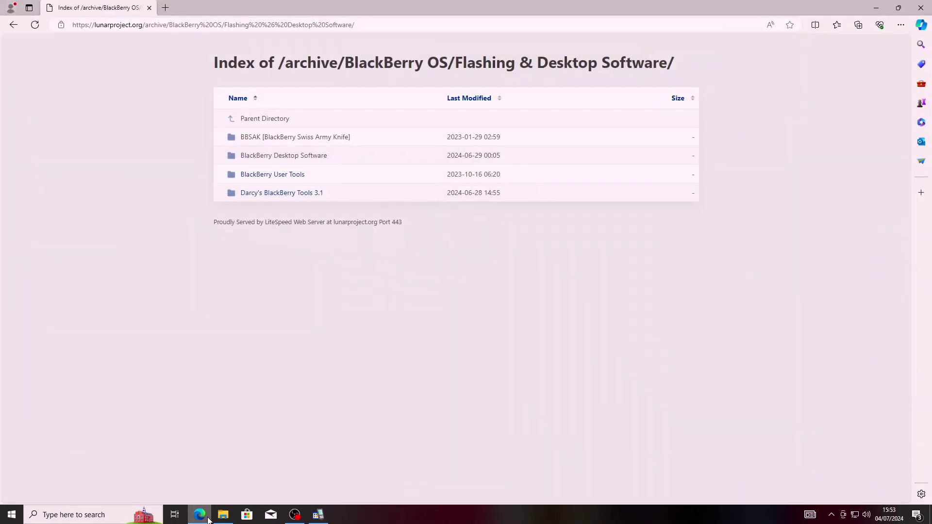
click(270, 123)
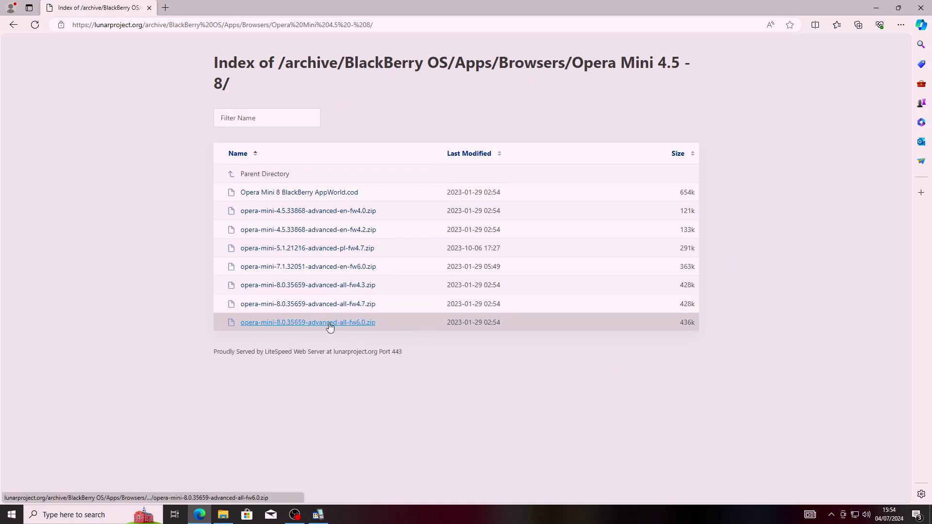
click(317, 327)
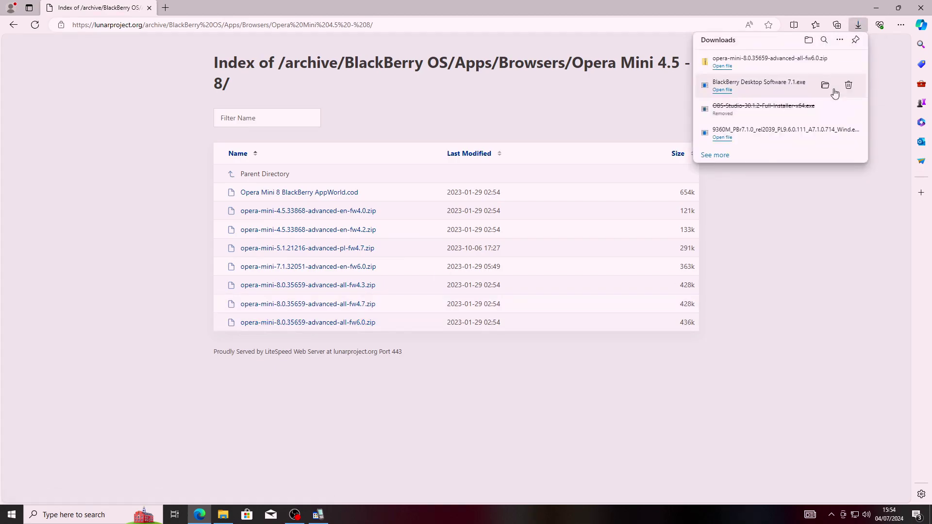
- Extract the Opera Mini zip into its own folder holding operette-hifi-all-fw60.alx and .cod
click(827, 62)
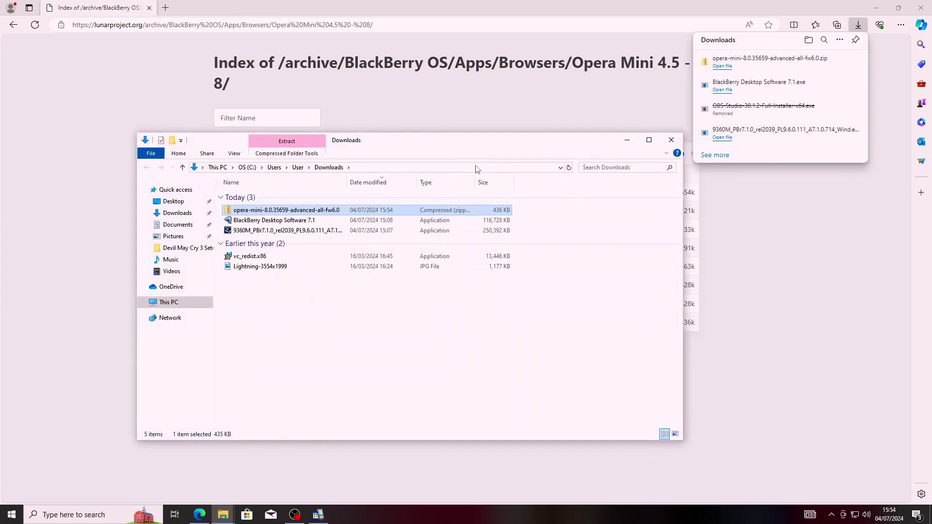
right_click(333, 215)
click(357, 245)
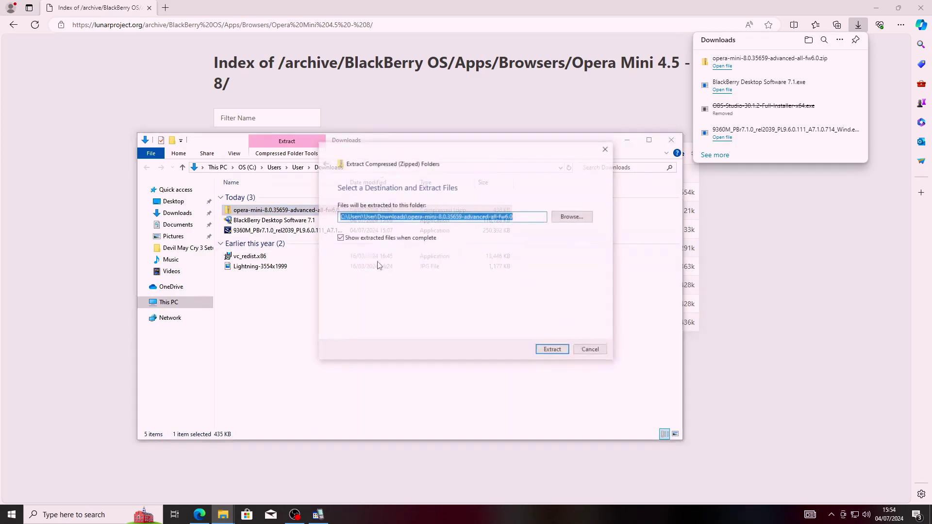
click(554, 353)
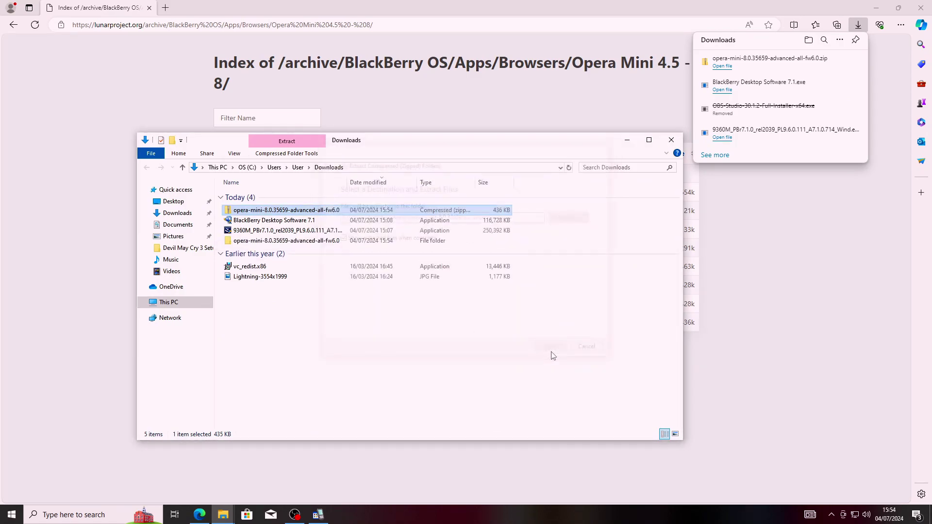
drag(341, 256, 365, 243)
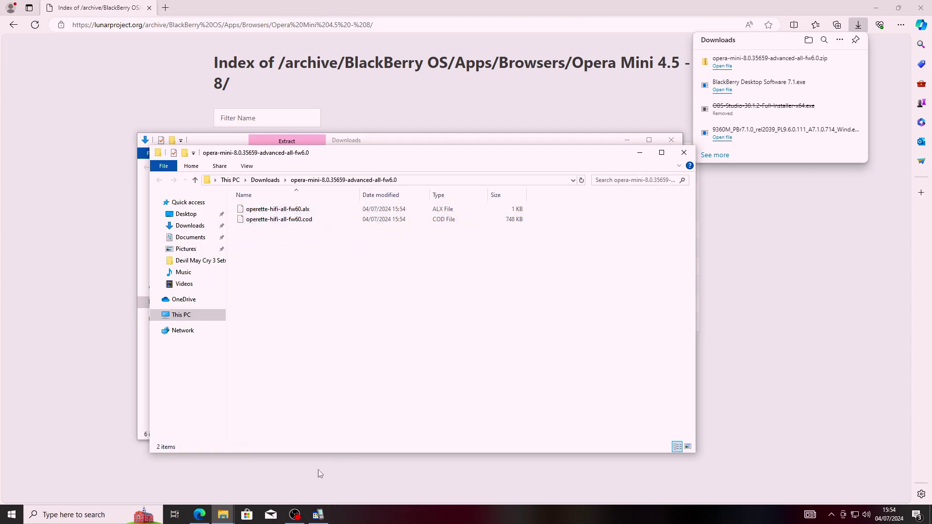
click(318, 515)
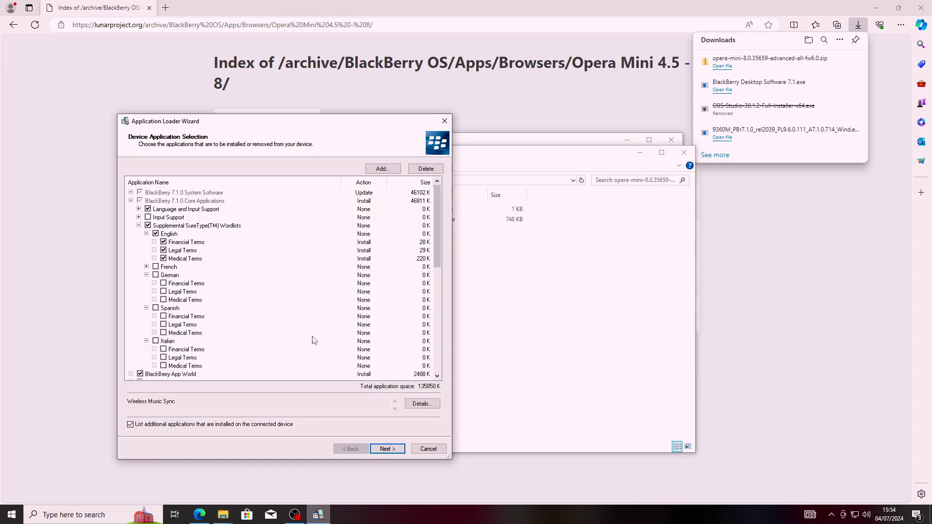
- Add Opera Mini from Downloads' opera-mini folder operette-hifi-all-fw60.alx, set to Install at 747 K
click(383, 169)
click(248, 151)
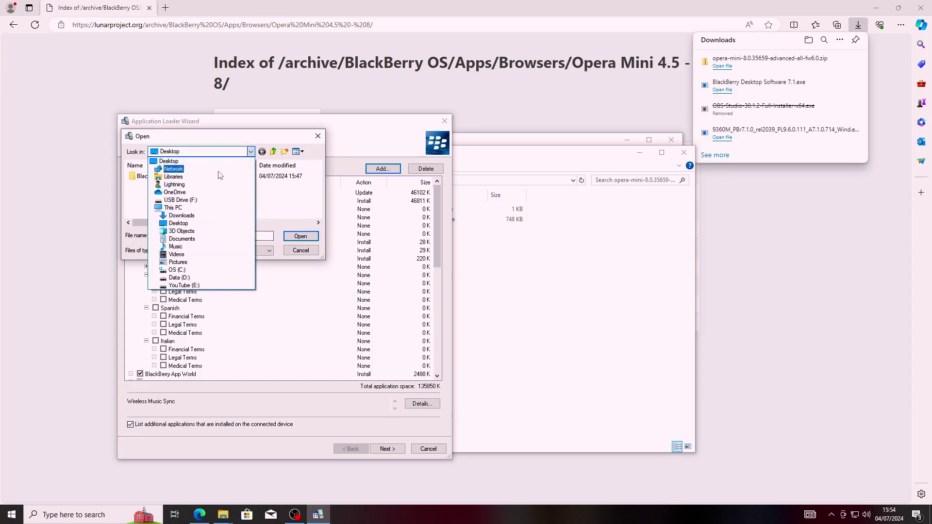
click(225, 216)
double_click(180, 187)
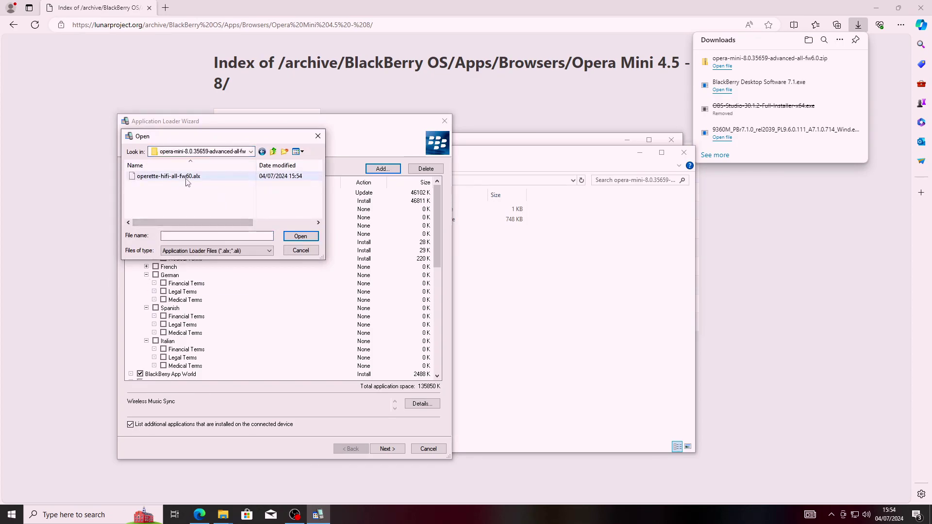
click(301, 237)
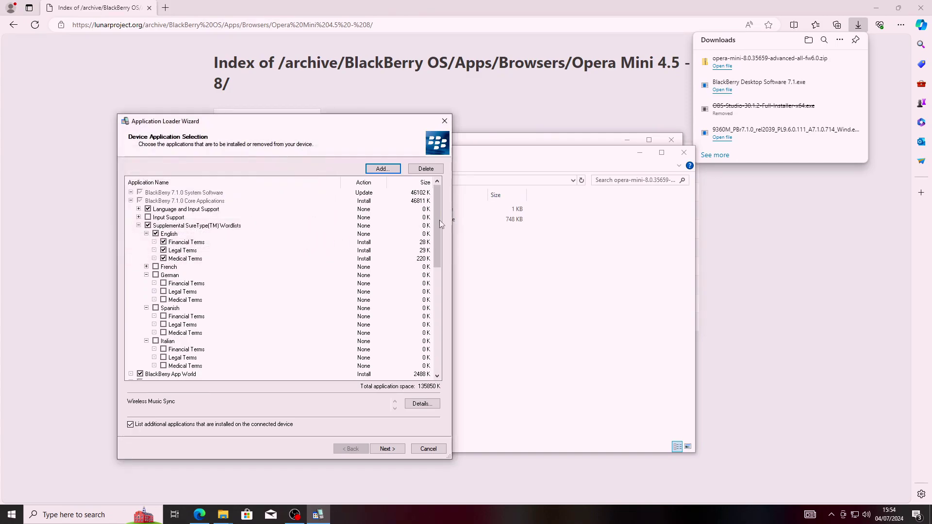
scroll(439, 220, down, 3)
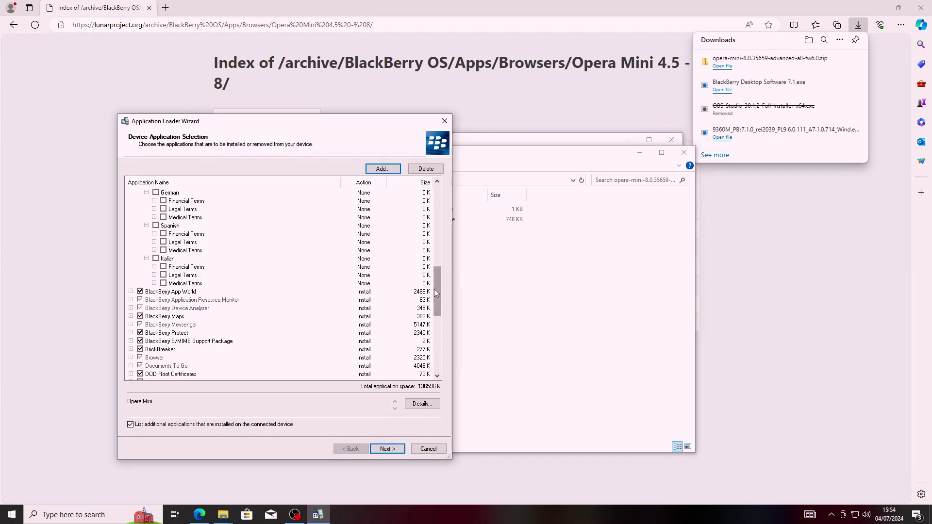
drag(435, 289, 453, 359)
drag(368, 353, 181, 339)
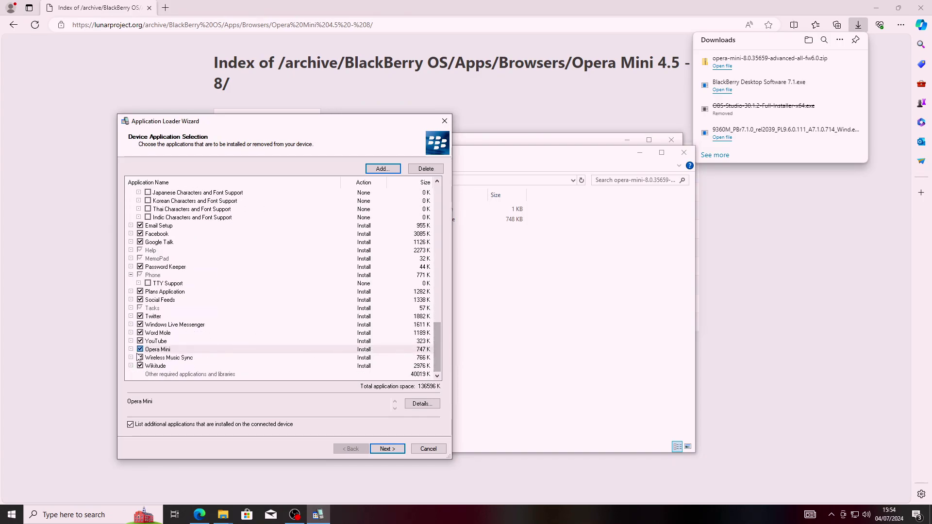
scroll(287, 358, up, 20)
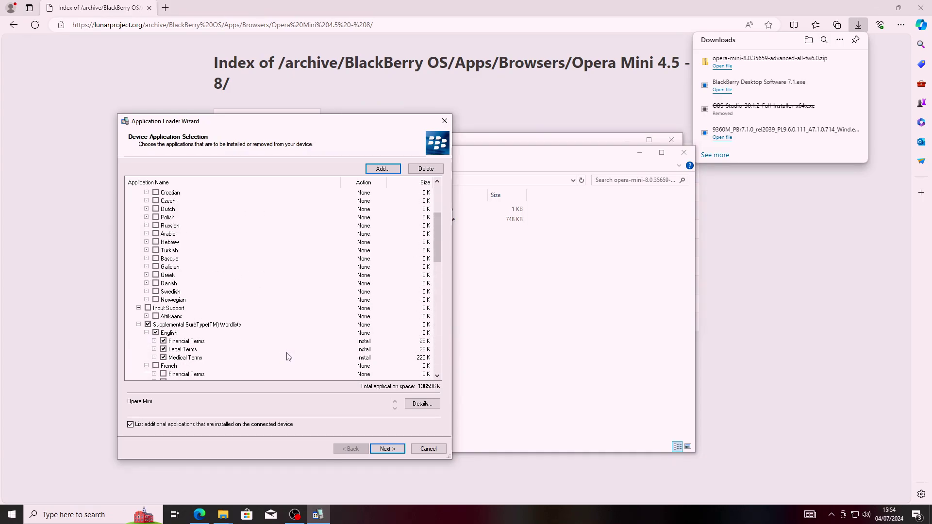
- Close the File Explorer windows and minimise Edge
click(679, 165)
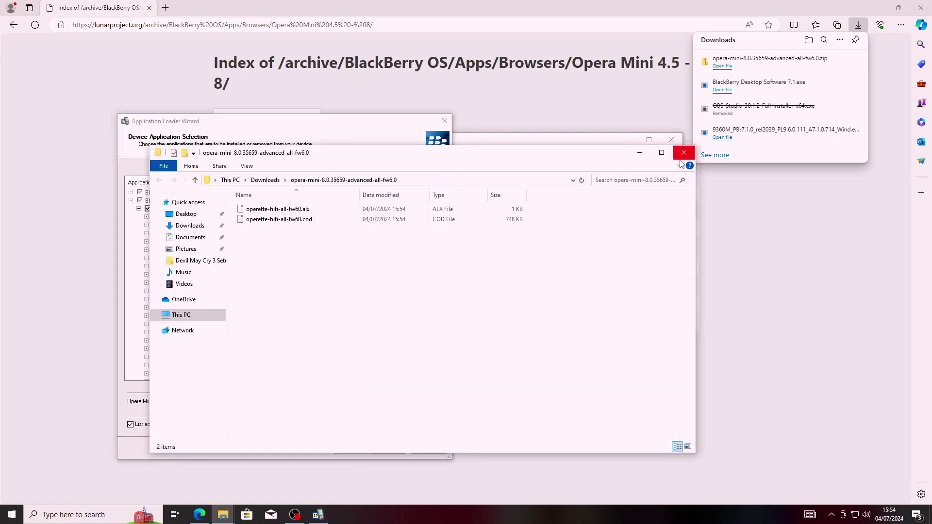
click(684, 152)
click(672, 140)
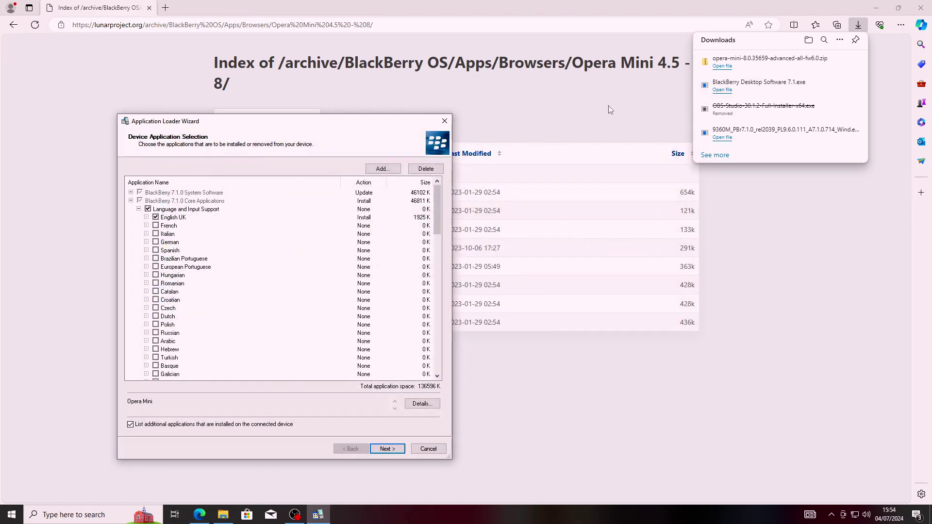
click(876, 7)
click(877, 7)
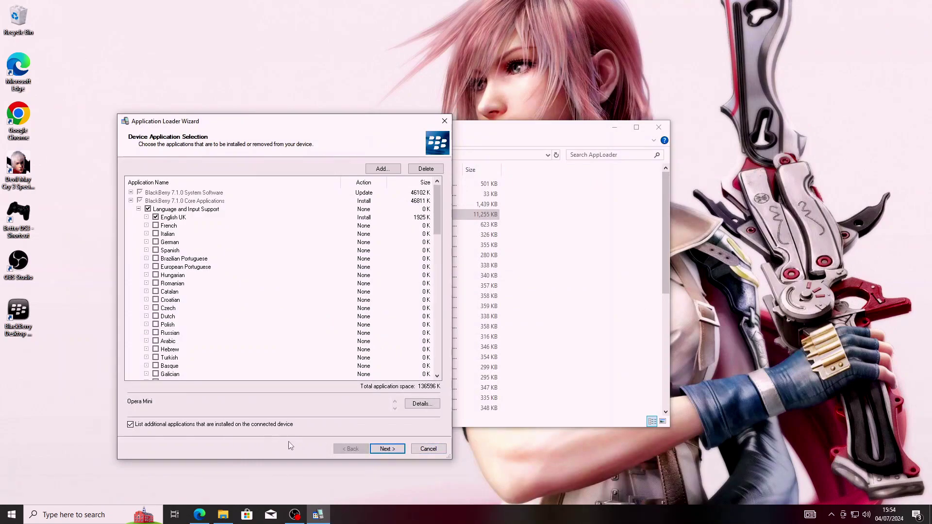
- Advance to the Completing the Application Loader Wizard summary page
click(387, 449)
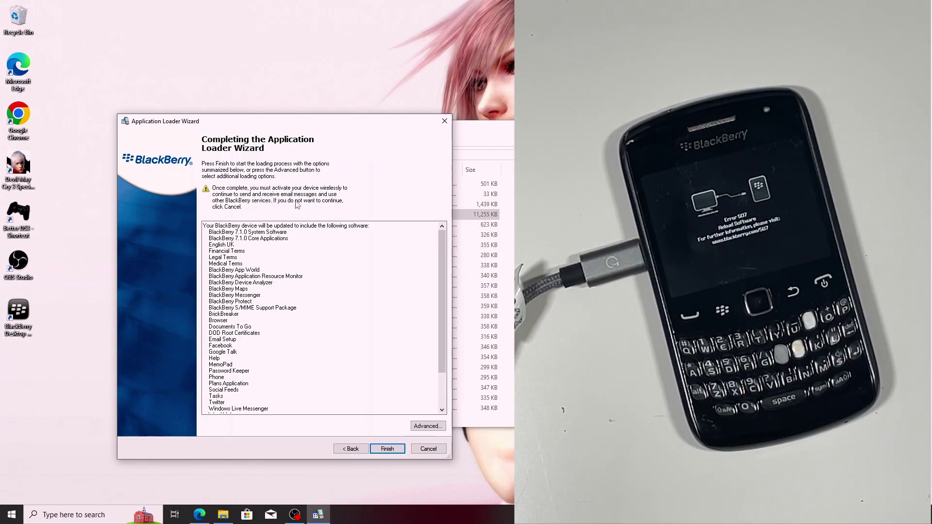
- Finish the wizard to load 7.1.0 System Software and the chosen apps onto the Curve 9360
click(389, 449)
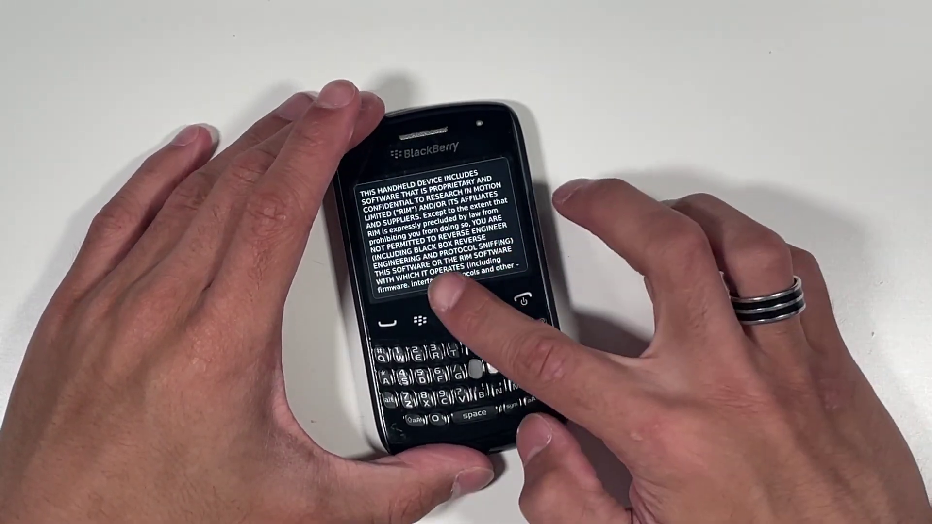
- Accept the licence agreement, skip the intro tour and start exiting Setup
scroll(439, 228, down, 5)
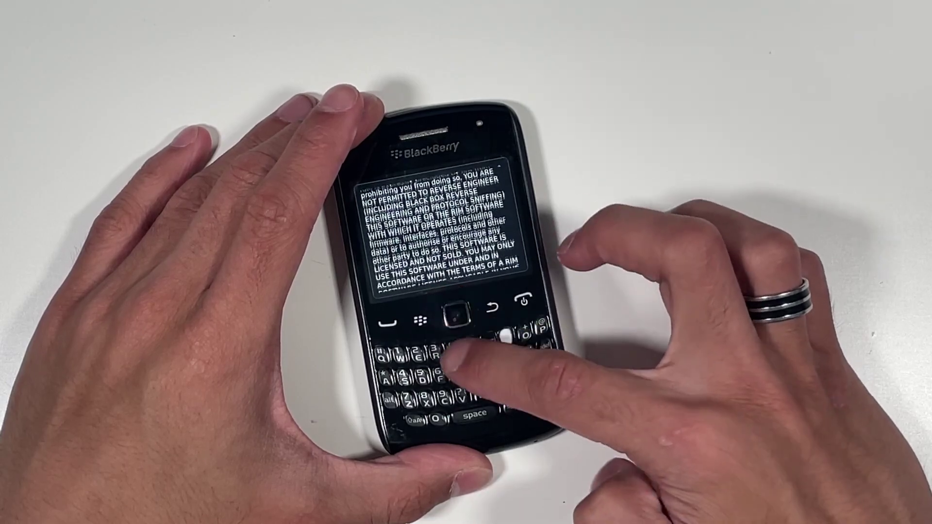
scroll(442, 224, down, 5)
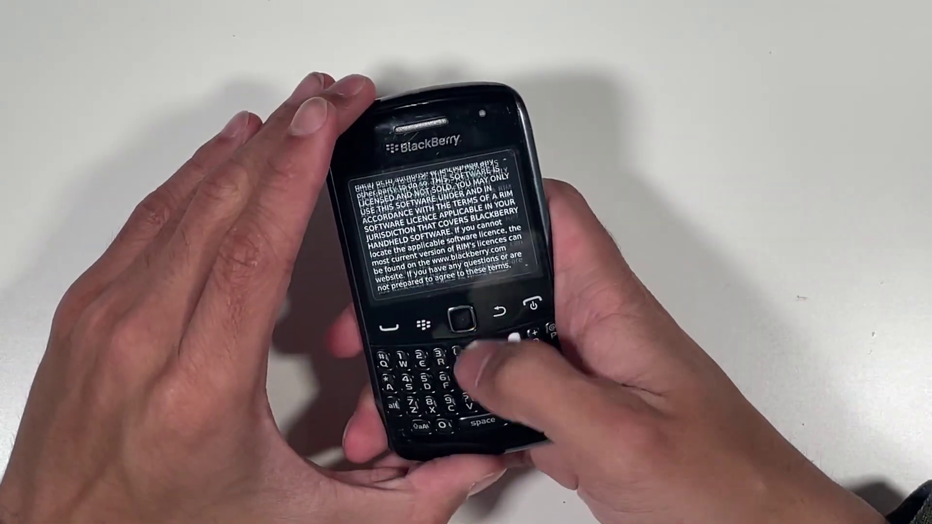
key(Return)
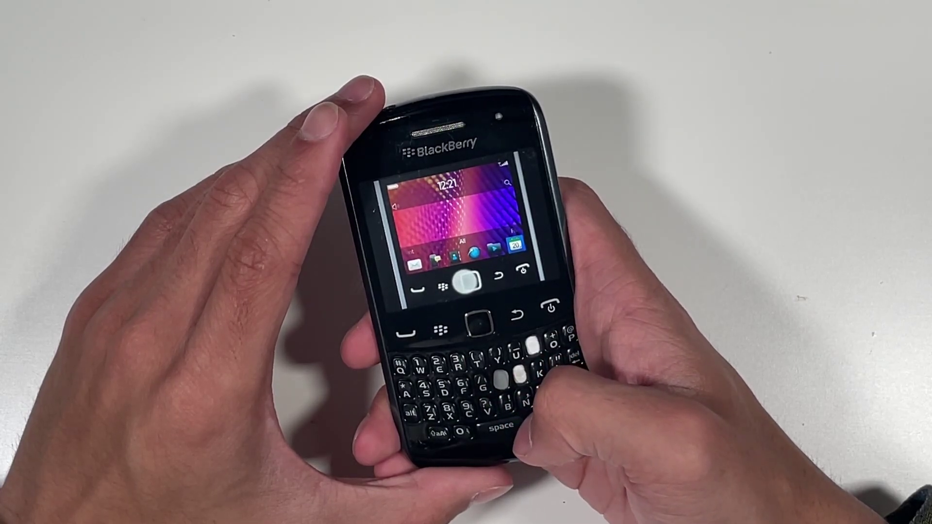
key(Right)
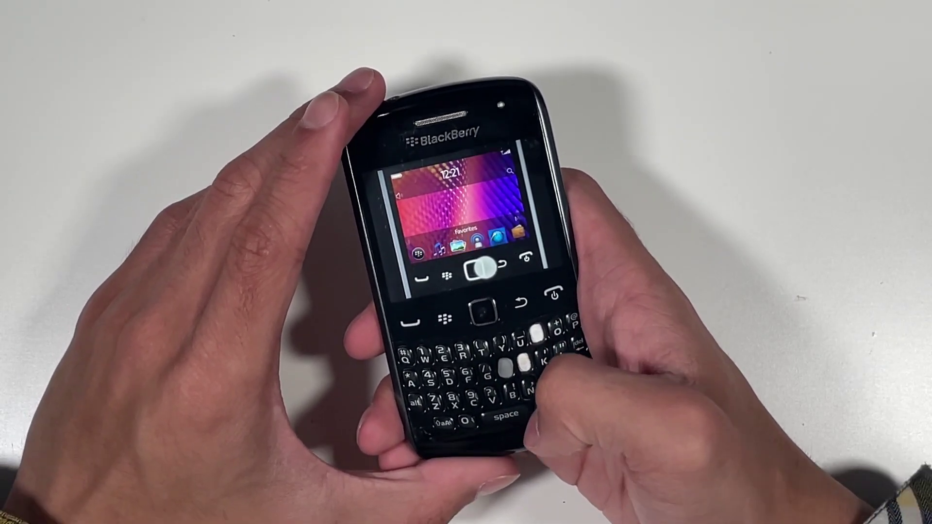
key(Return)
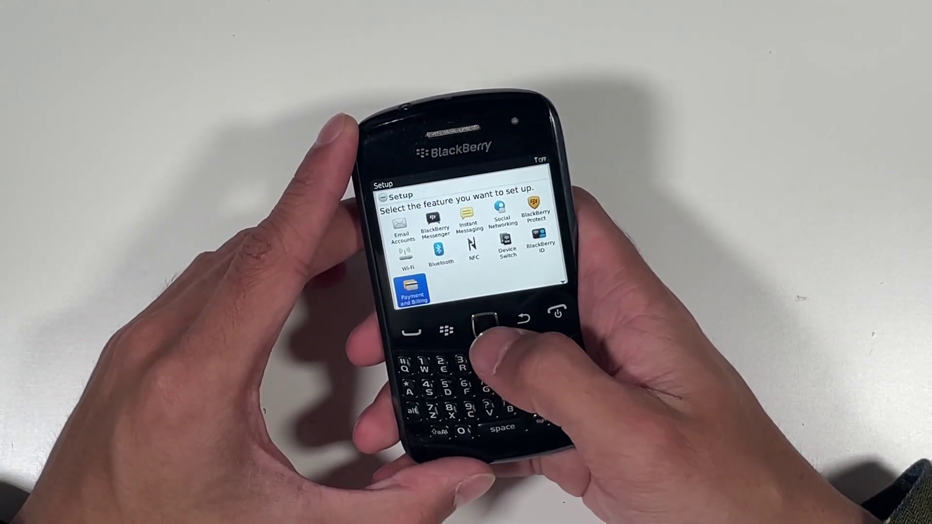
scroll(469, 233, down, 2)
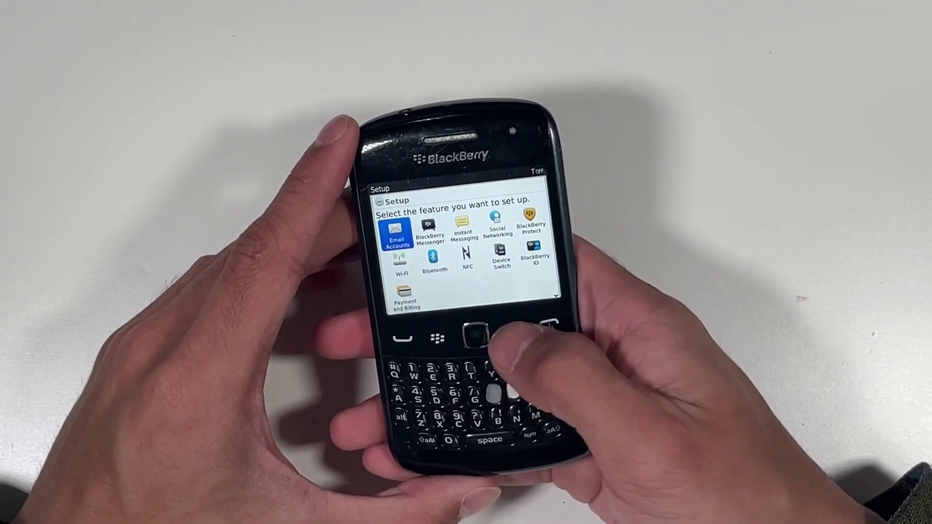
key(Escape)
key(Return)
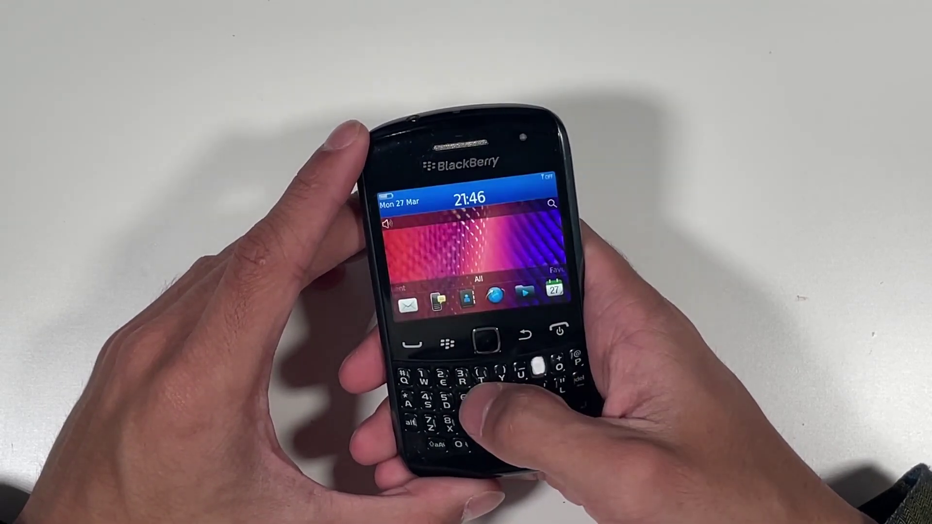
key(Down)
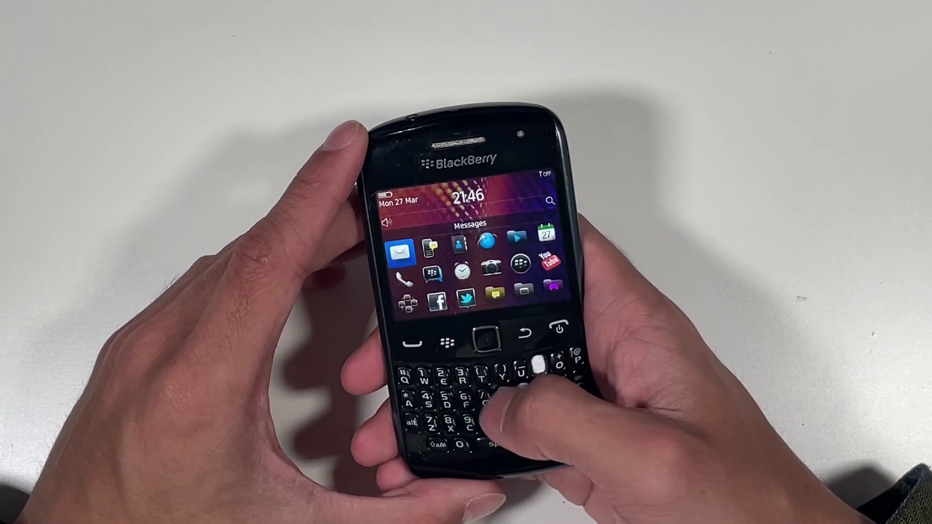
key(Down)
key(Down)
key(Down)
key(Down)
key(Down)
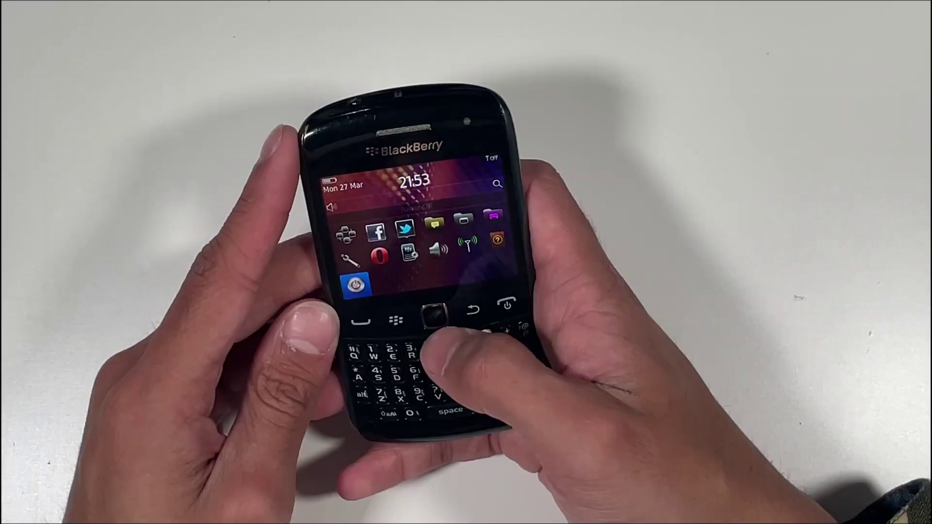
key(Up)
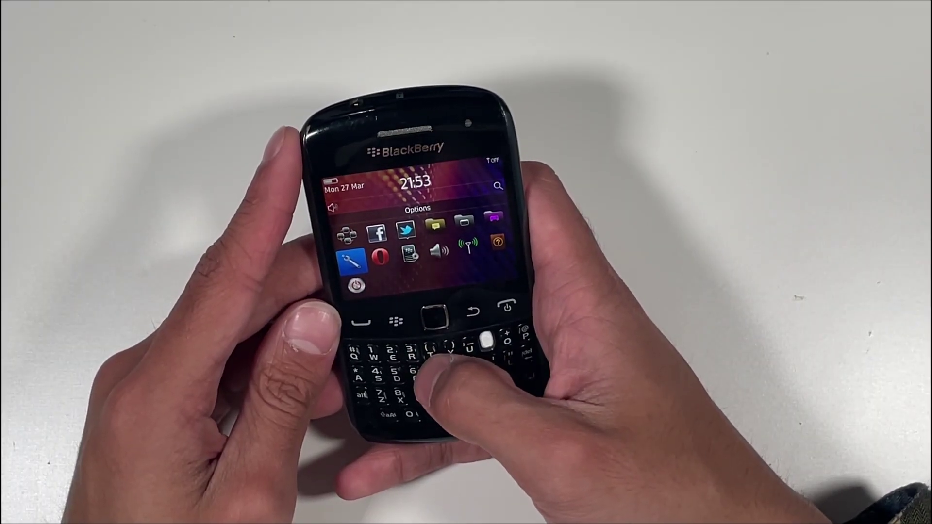
key(Return)
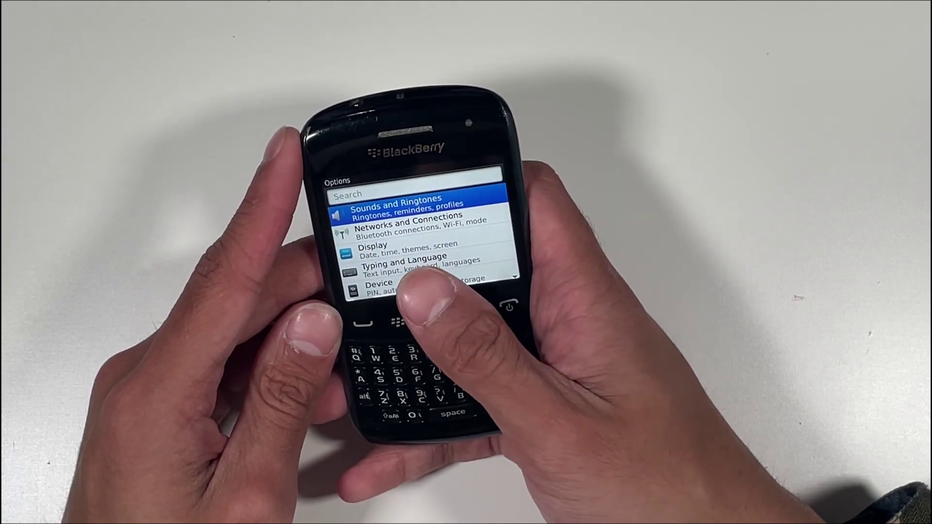
key(Down)
key(Down)
key(Down)
key(Down)
key(Escape)
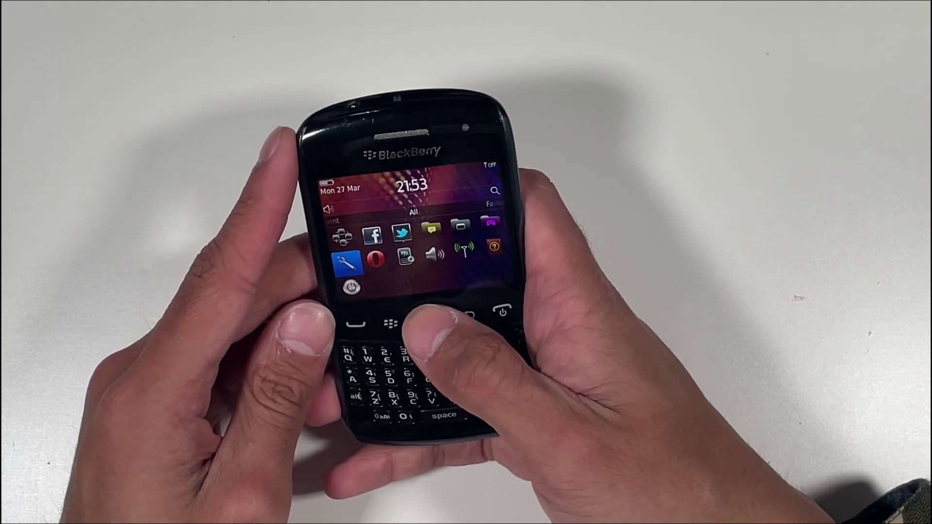
key(Return)
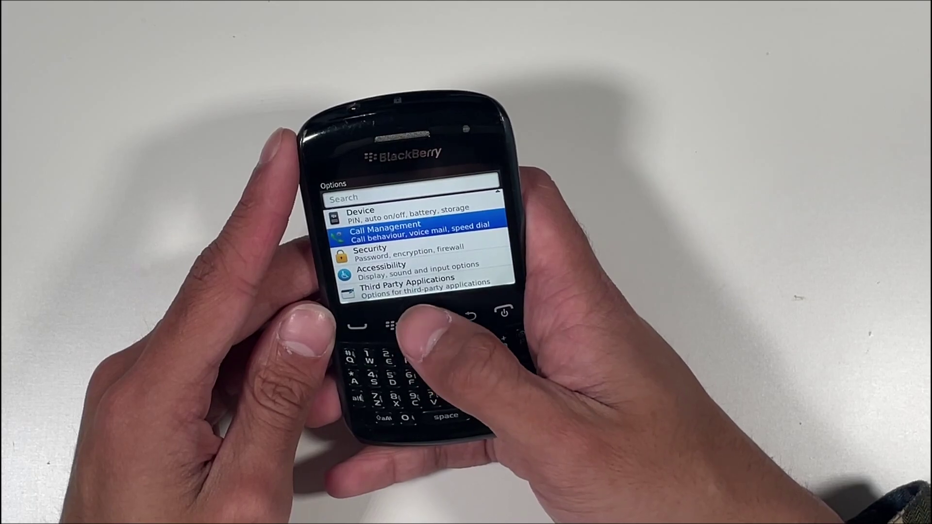
key(Down)
key(Down)
key(Down)
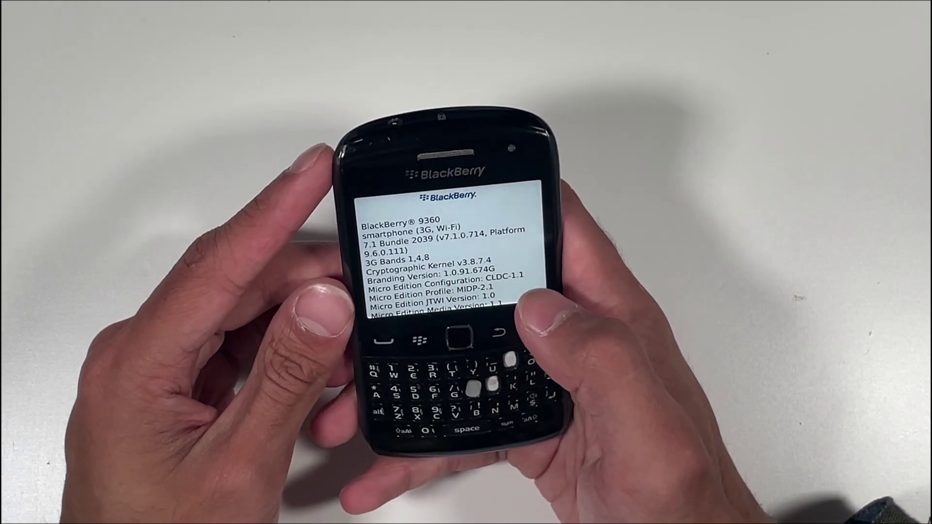
scroll(437, 258, down, 10)
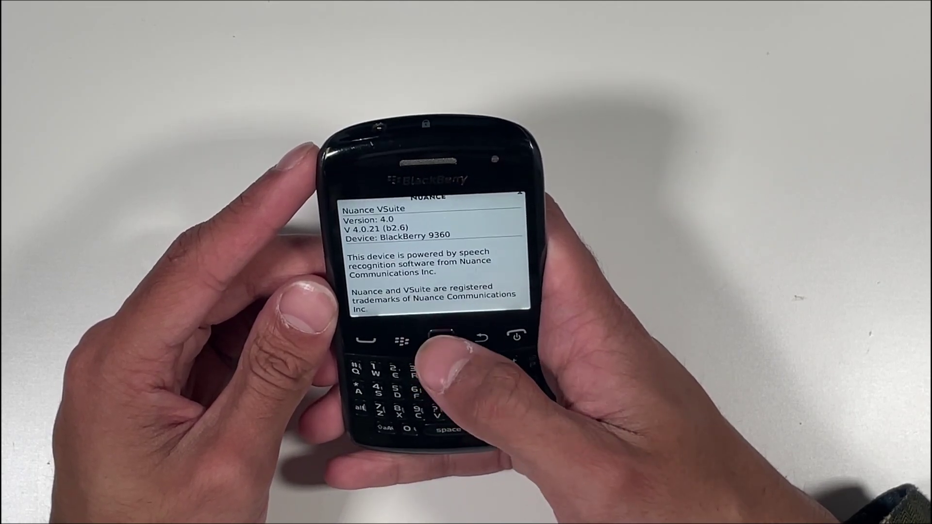
scroll(435, 255, down, 5)
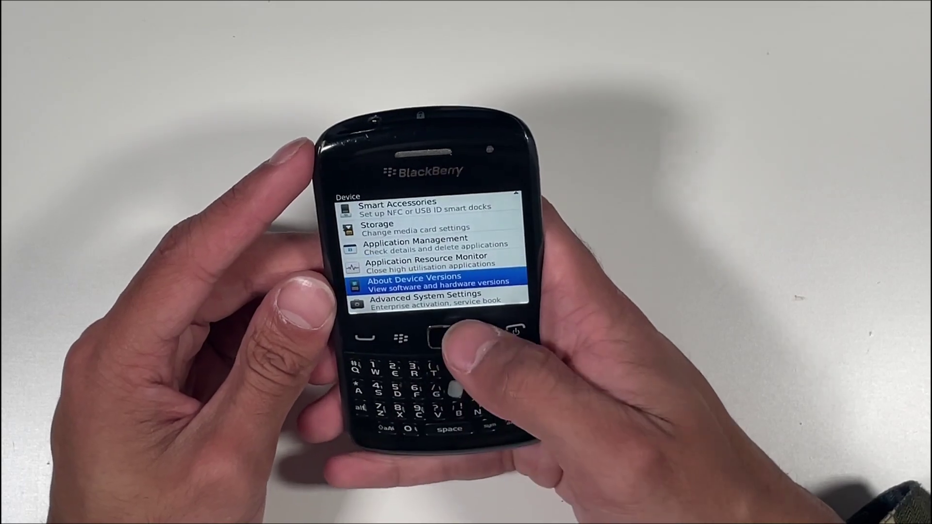
key(Escape)
key(Escape)
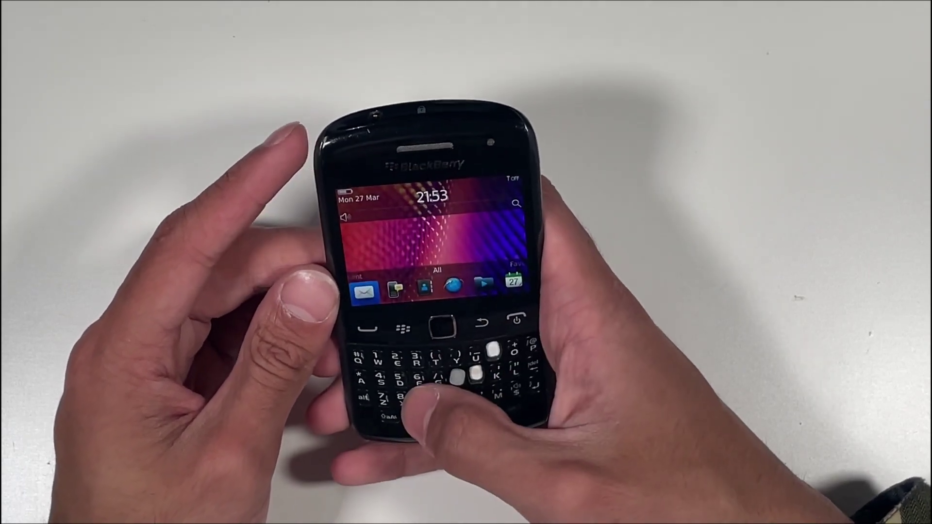